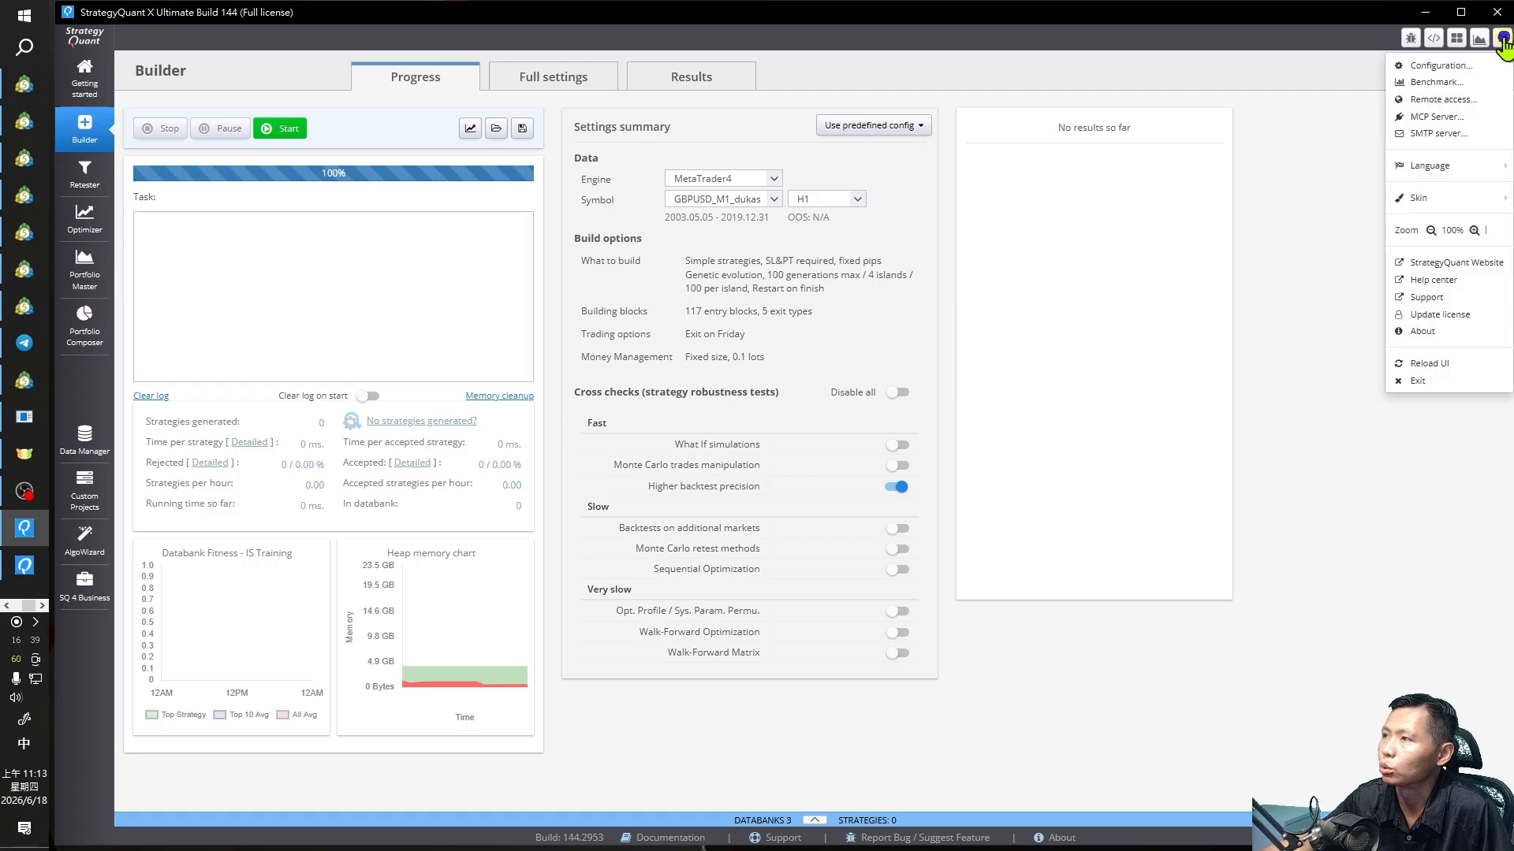
- Open the program configuration and leave the global option "Turn off notification sounds" disabled
{"action": "left_click", "coordinate": [1441, 67]}
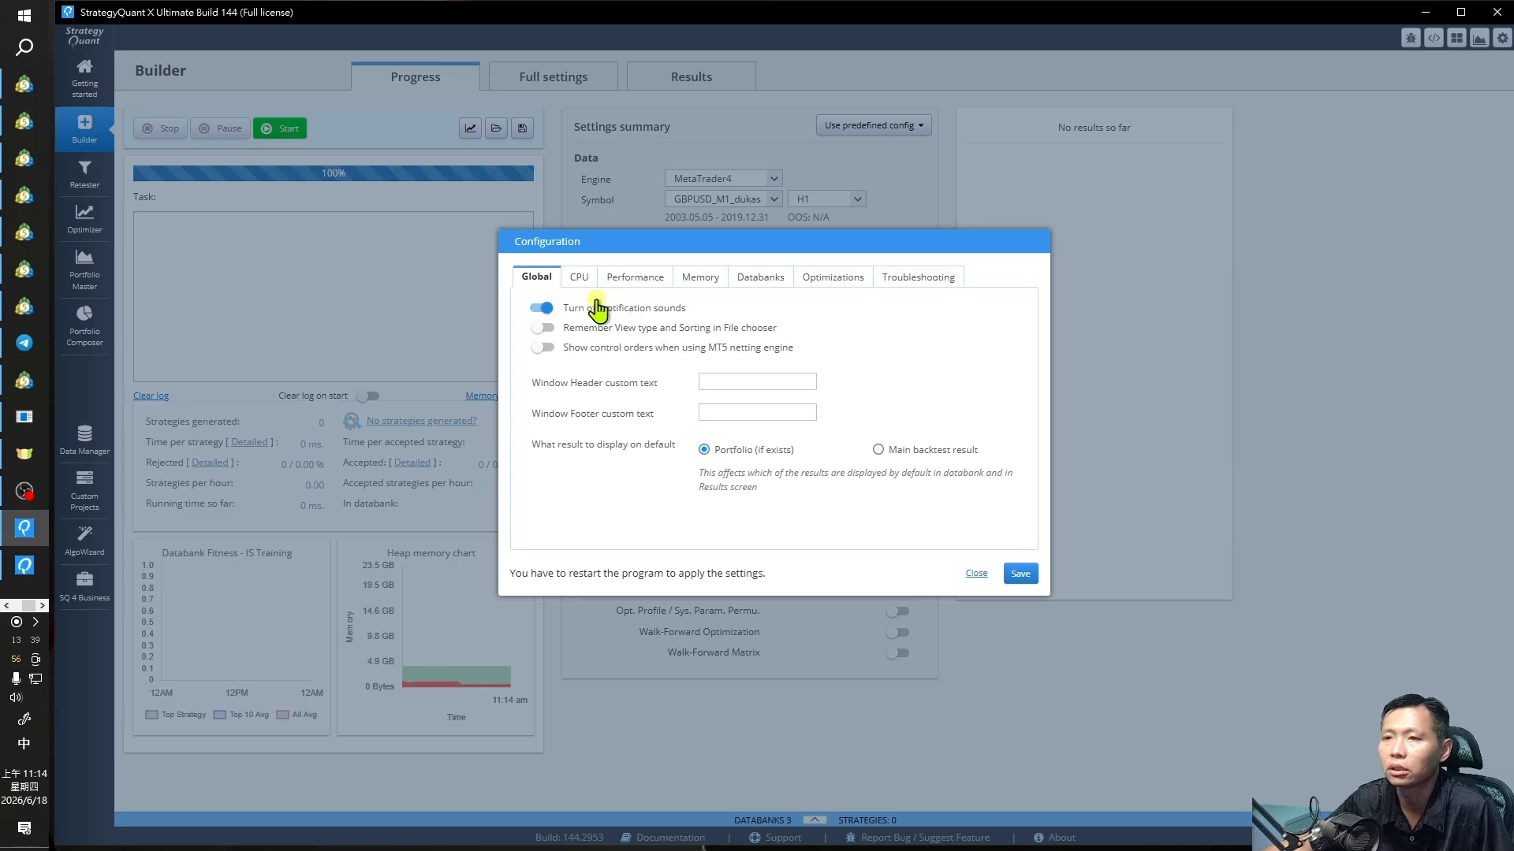
{"action": "left_click", "coordinate": [569, 309]}
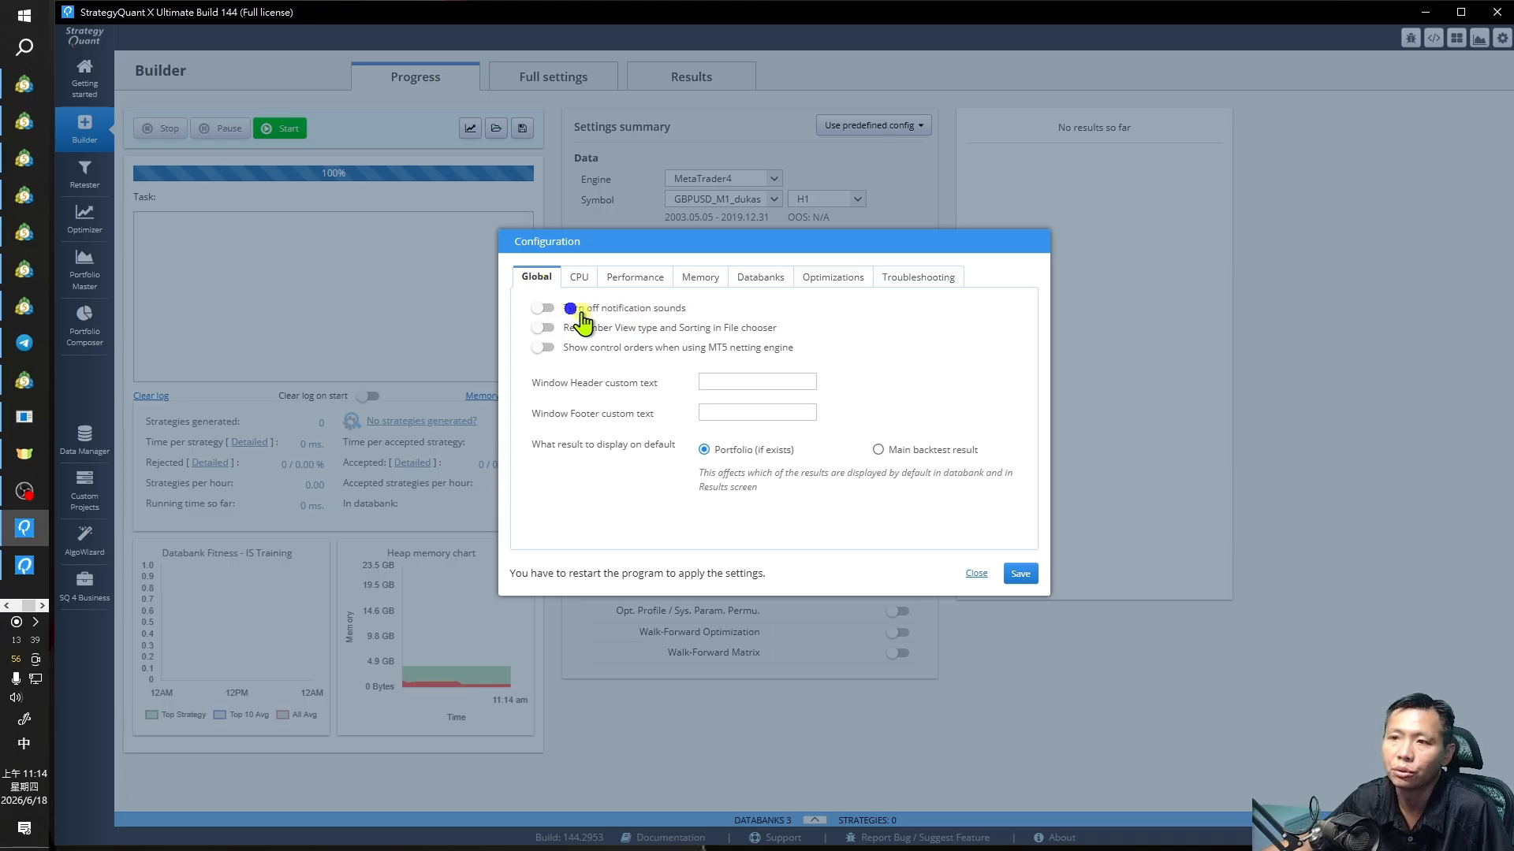
{"action": "left_click", "coordinate": [575, 310]}
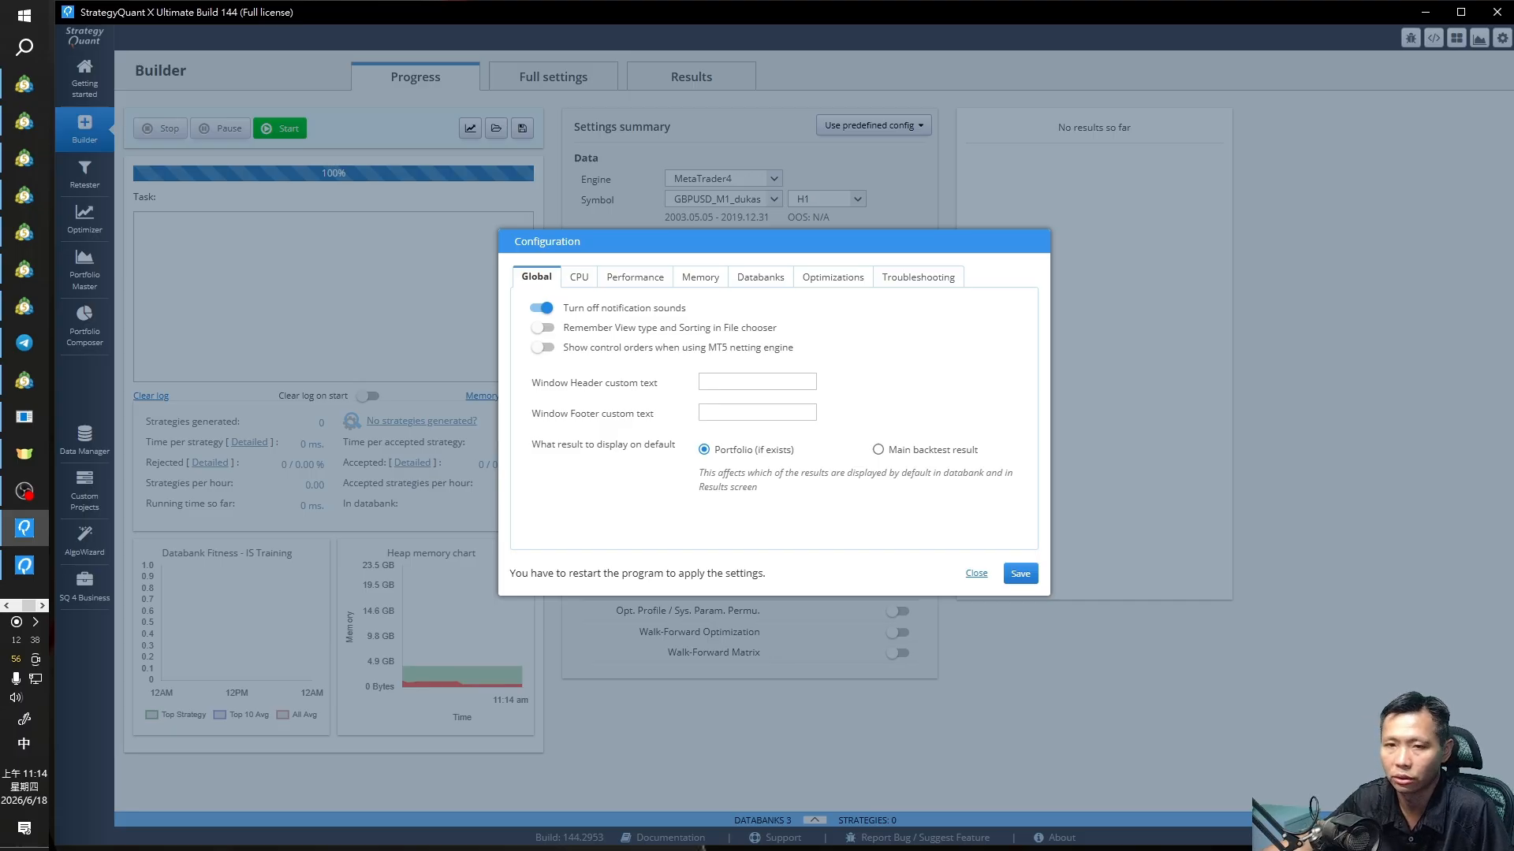
{"action": "left_click", "coordinate": [543, 308]}
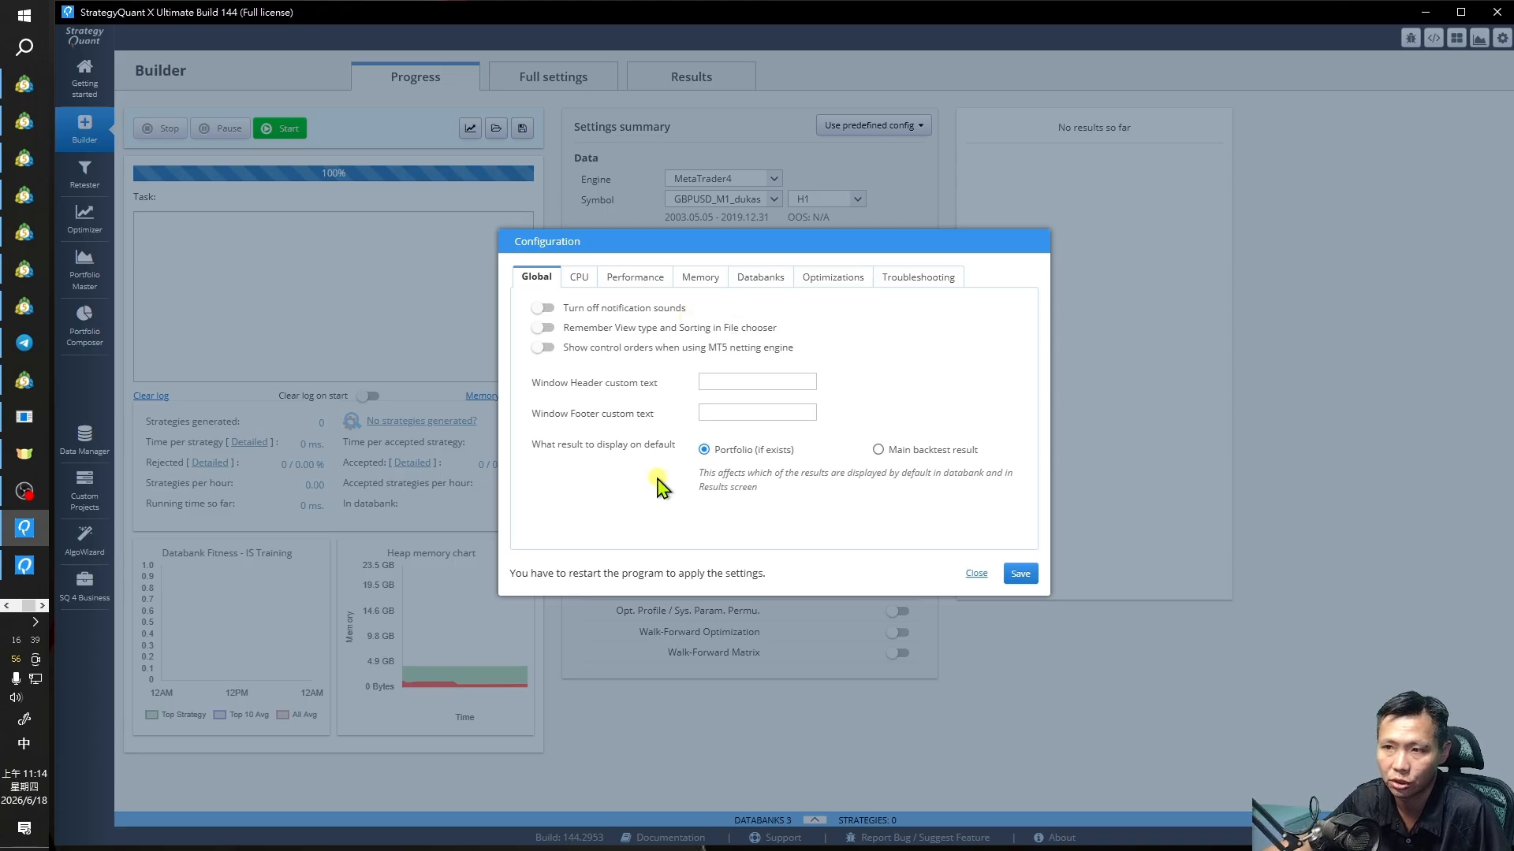
- Enable "Remember View type and Sorting in File chooser" and choose "Portfolio (if exists)" as the result displayed by default
{"action": "left_click", "coordinate": [544, 329]}
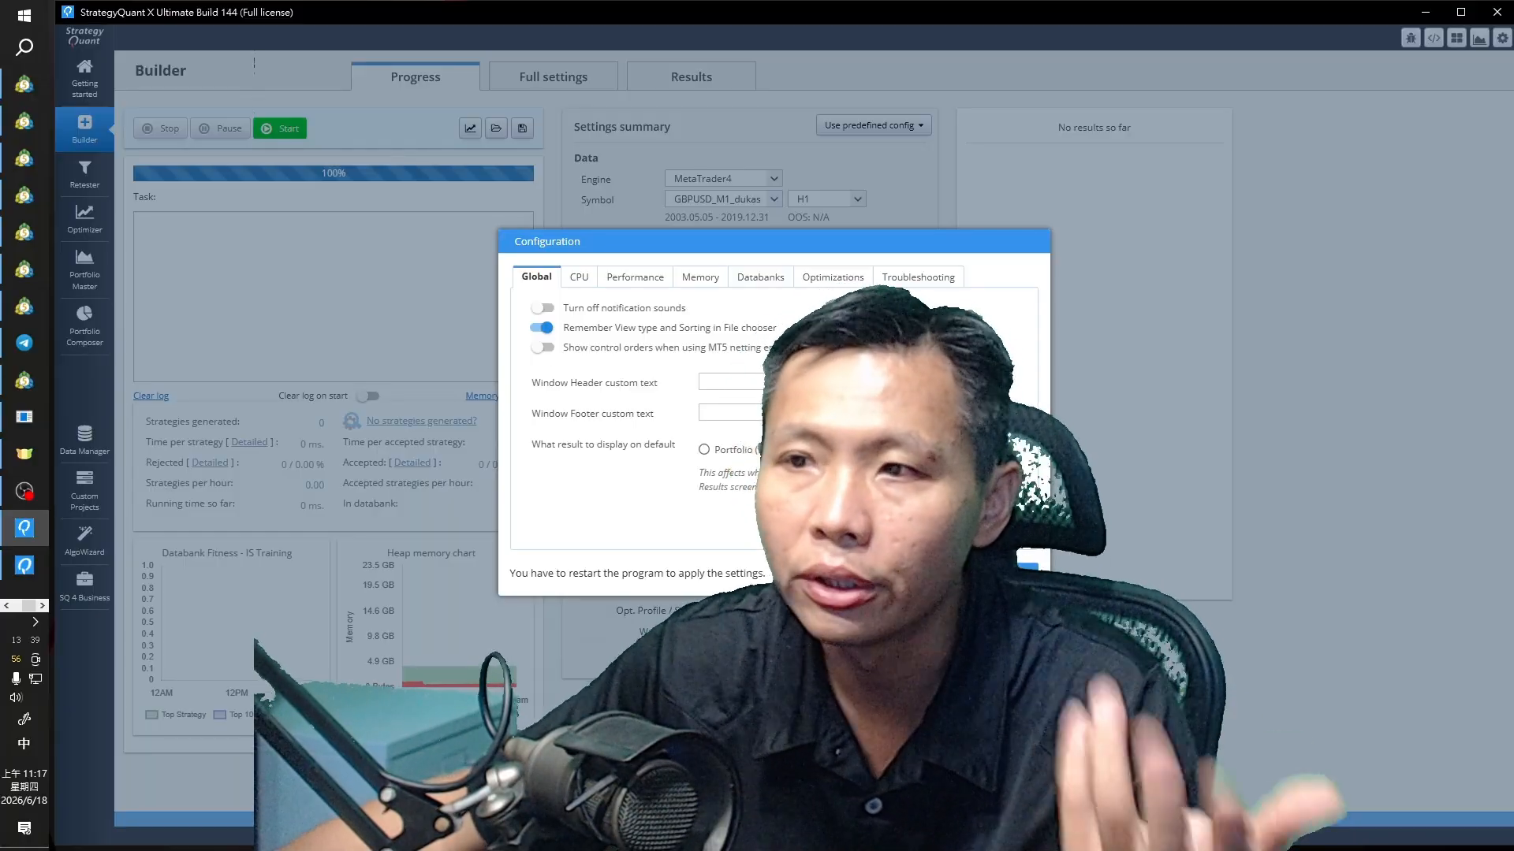
{"action": "left_click", "coordinate": [723, 452]}
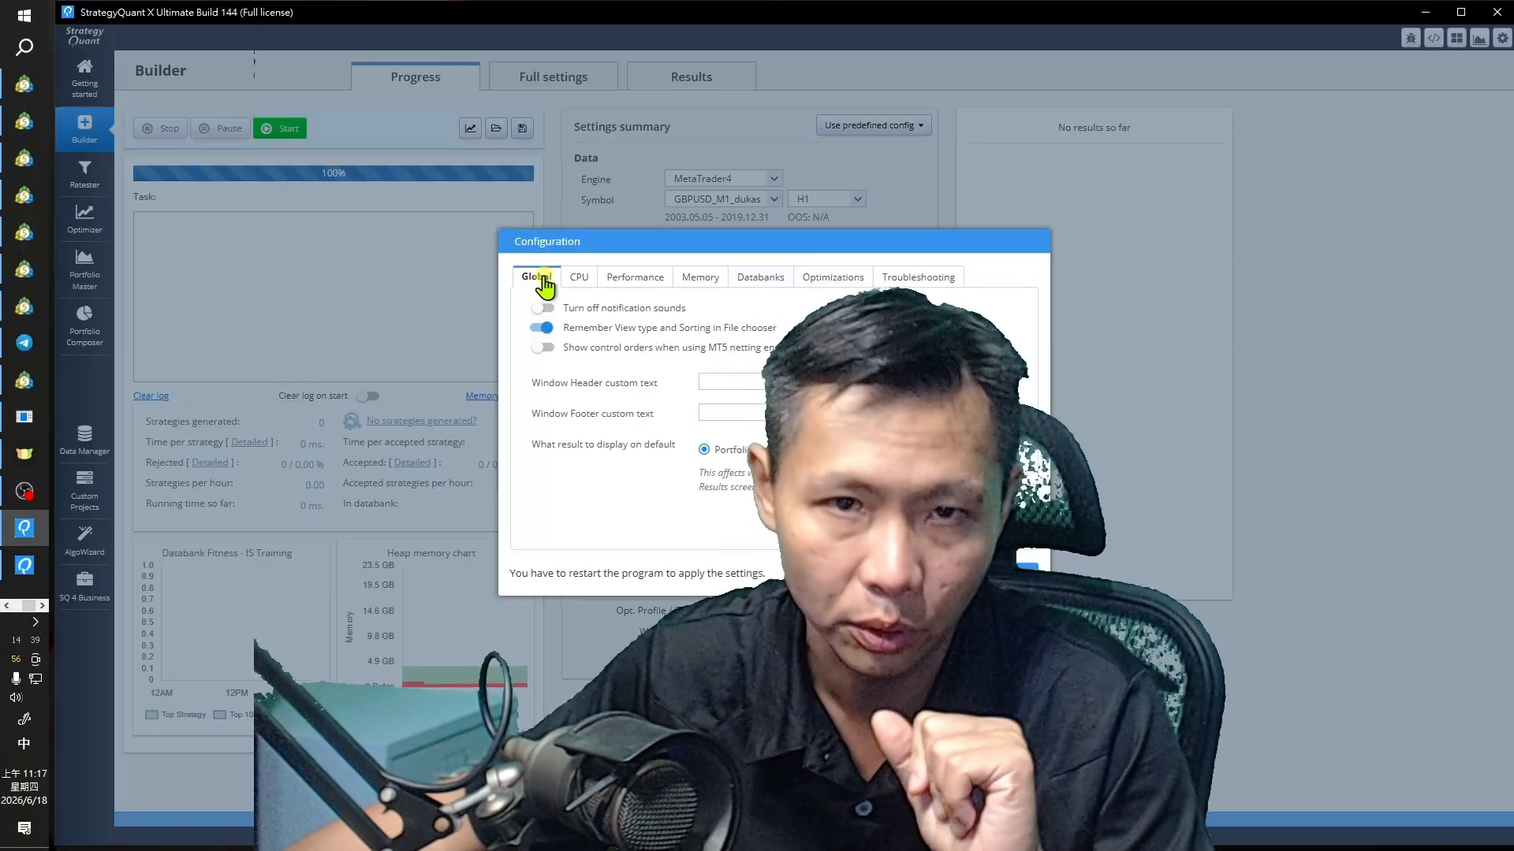
- Set the CPU usage to a custom number of 12 cores
{"action": "left_click_drag", "start_coordinate": [605, 251], "coordinate": [292, 178]}
{"action": "left_click", "coordinate": [591, 277]}
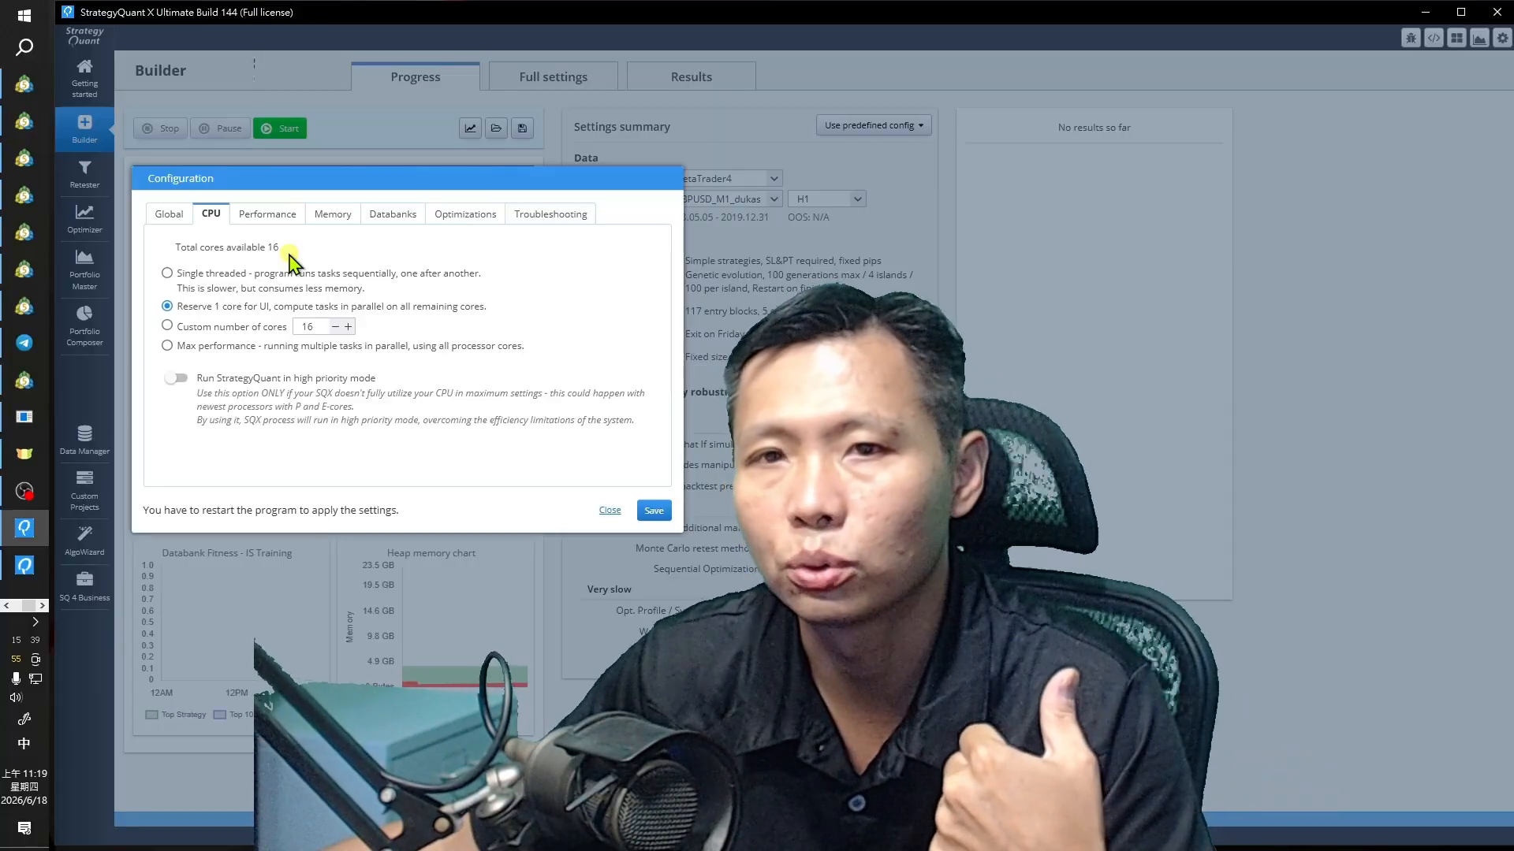
{"action": "left_click", "coordinate": [168, 327]}
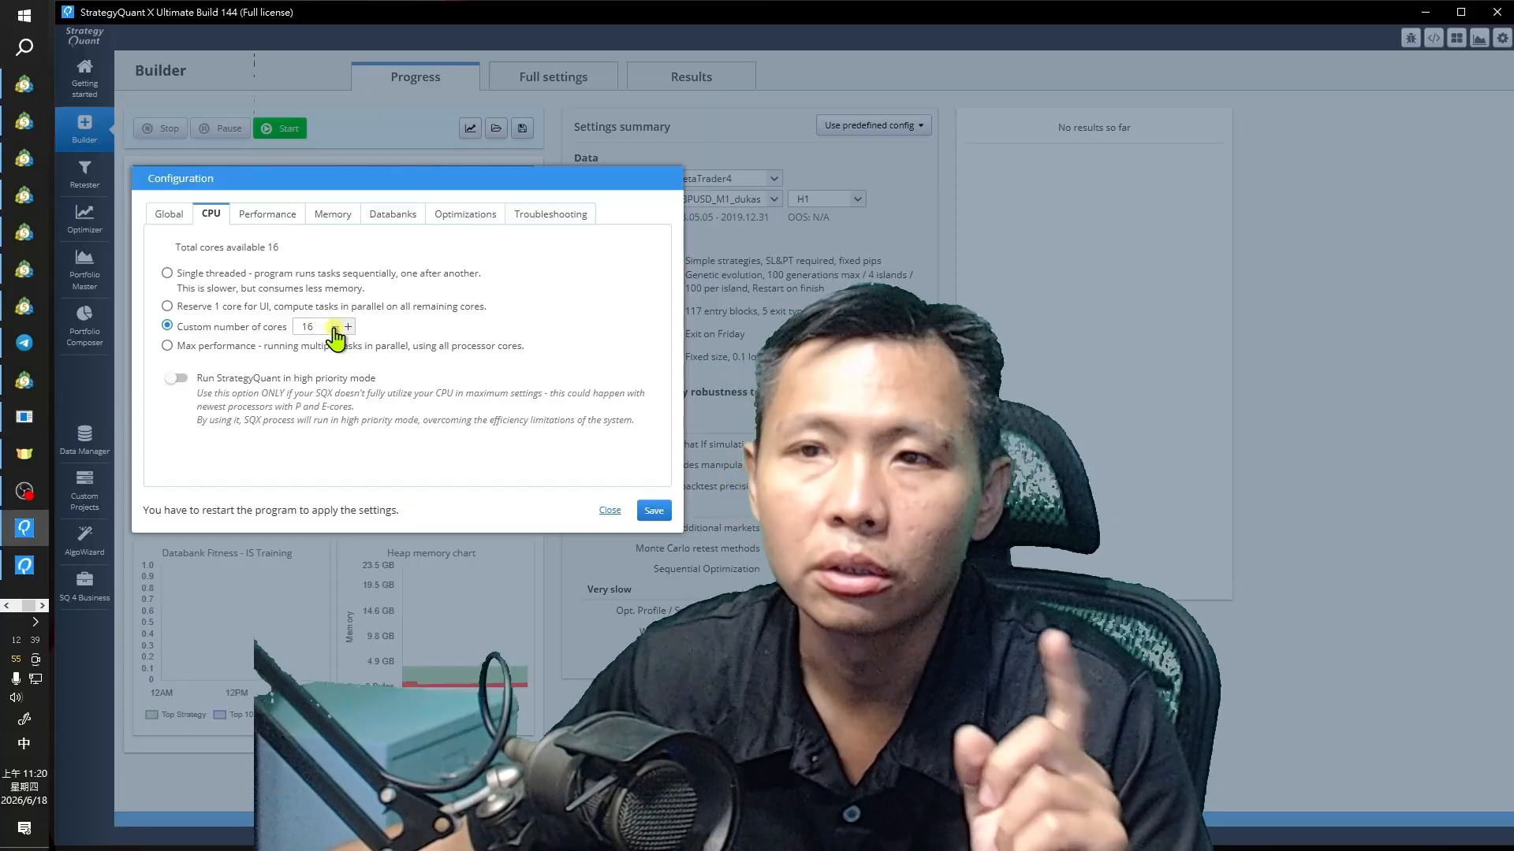
{"action": "left_click", "coordinate": [331, 325]}
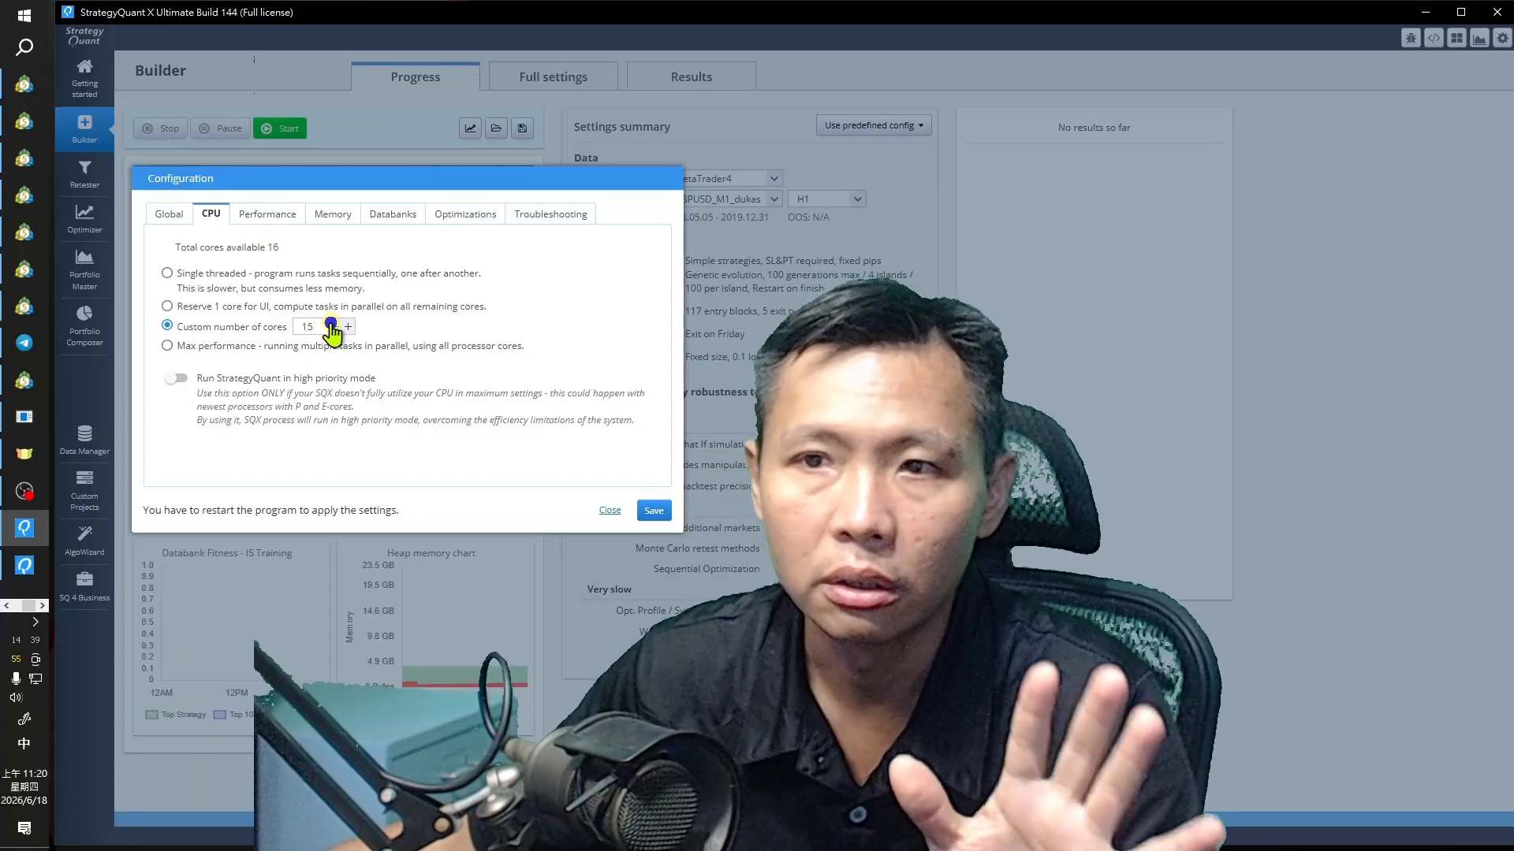
{"action": "left_click", "coordinate": [334, 326]}
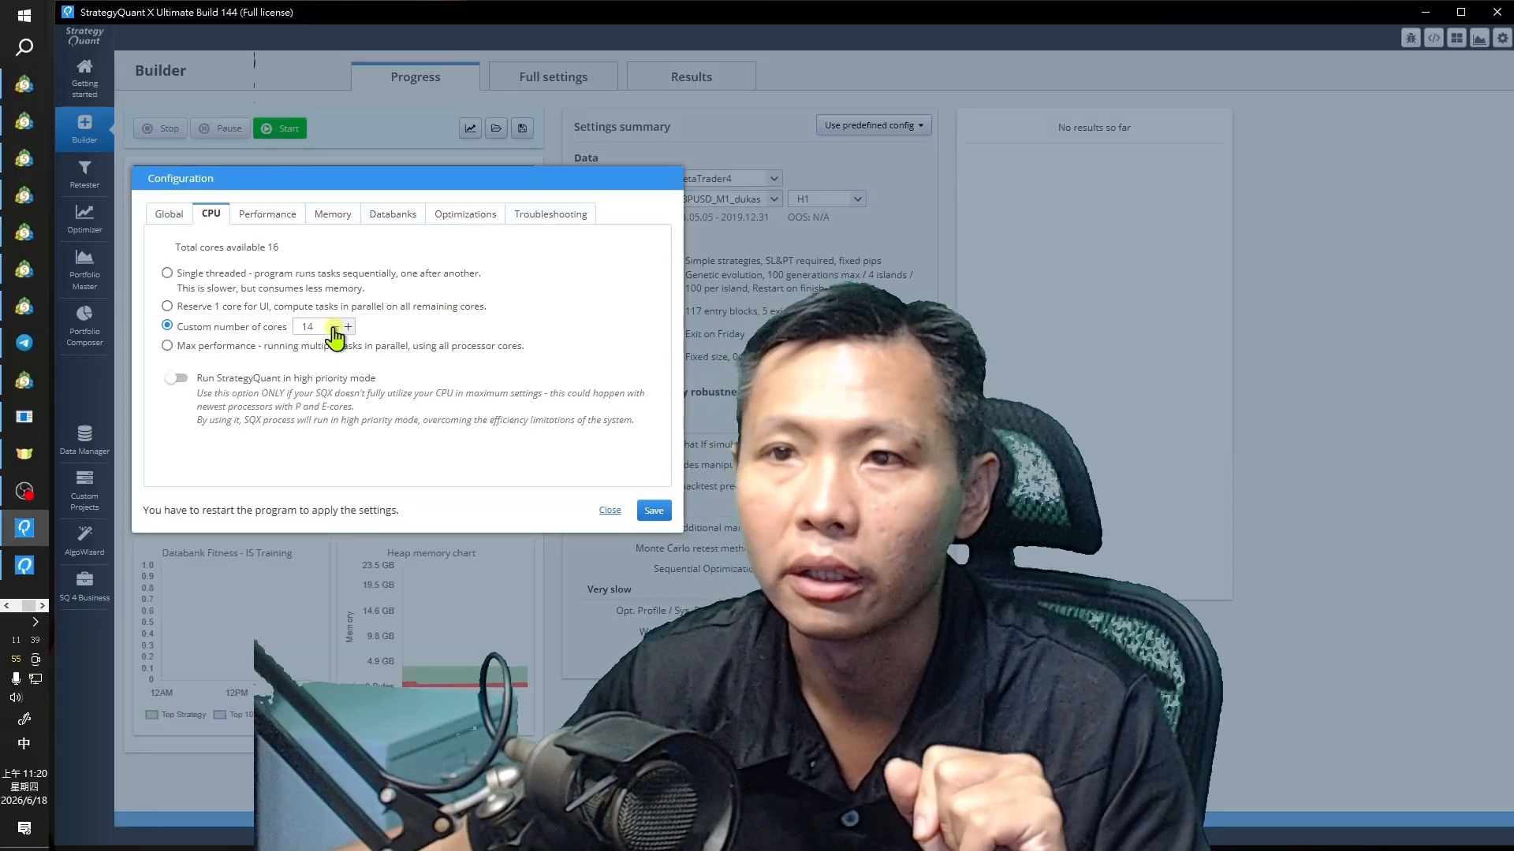
{"action": "left_click", "coordinate": [334, 326]}
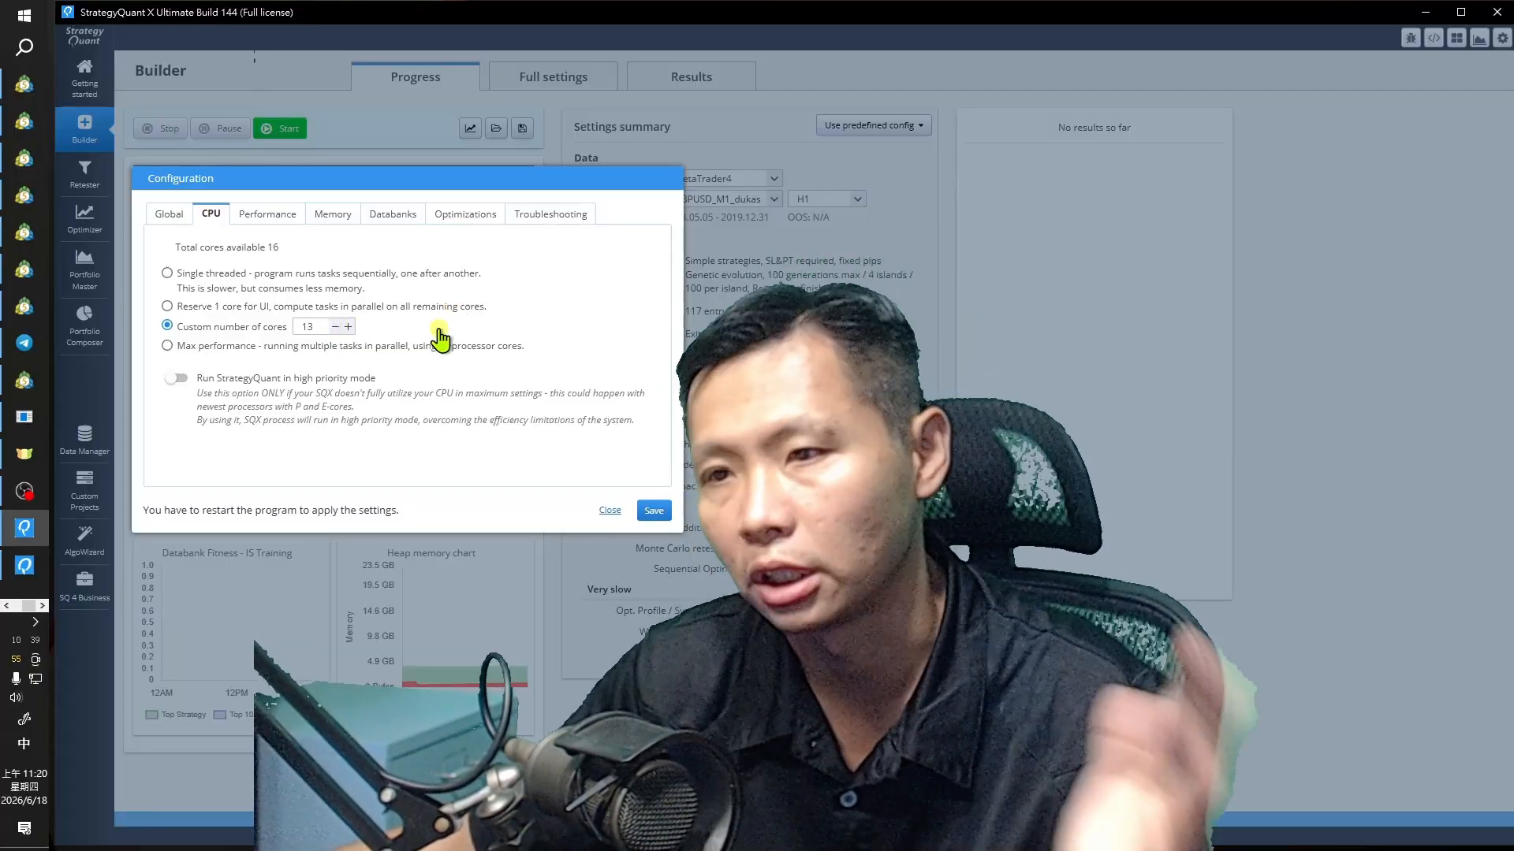
{"action": "left_click", "coordinate": [334, 326]}
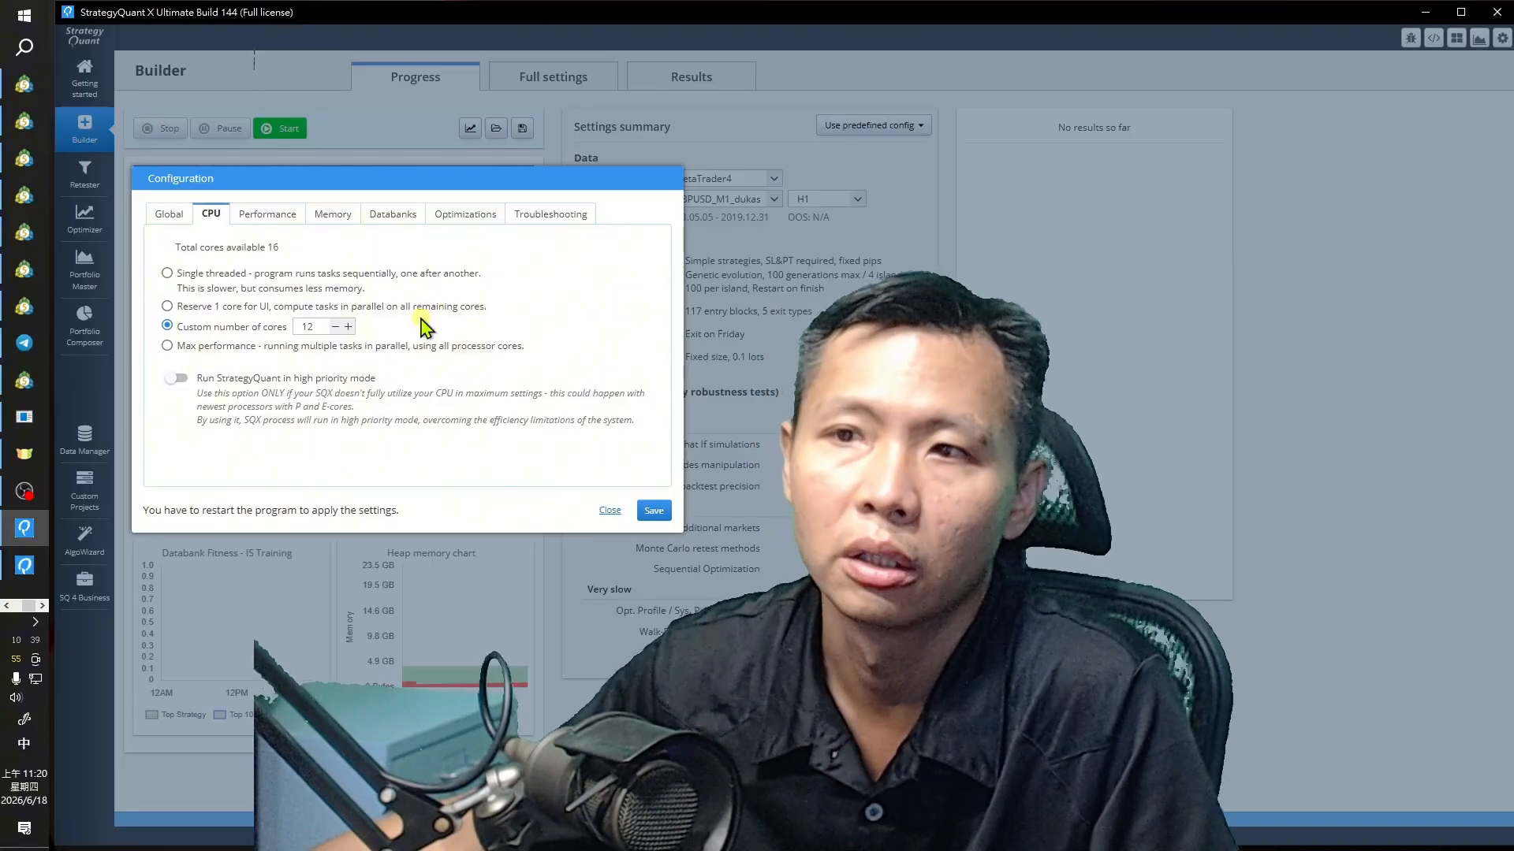
- Try the maximum performance CPU mode, and switch to reserving 1 core for the UI with tasks computed on all remaining cores
{"action": "left_click", "coordinate": [167, 346]}
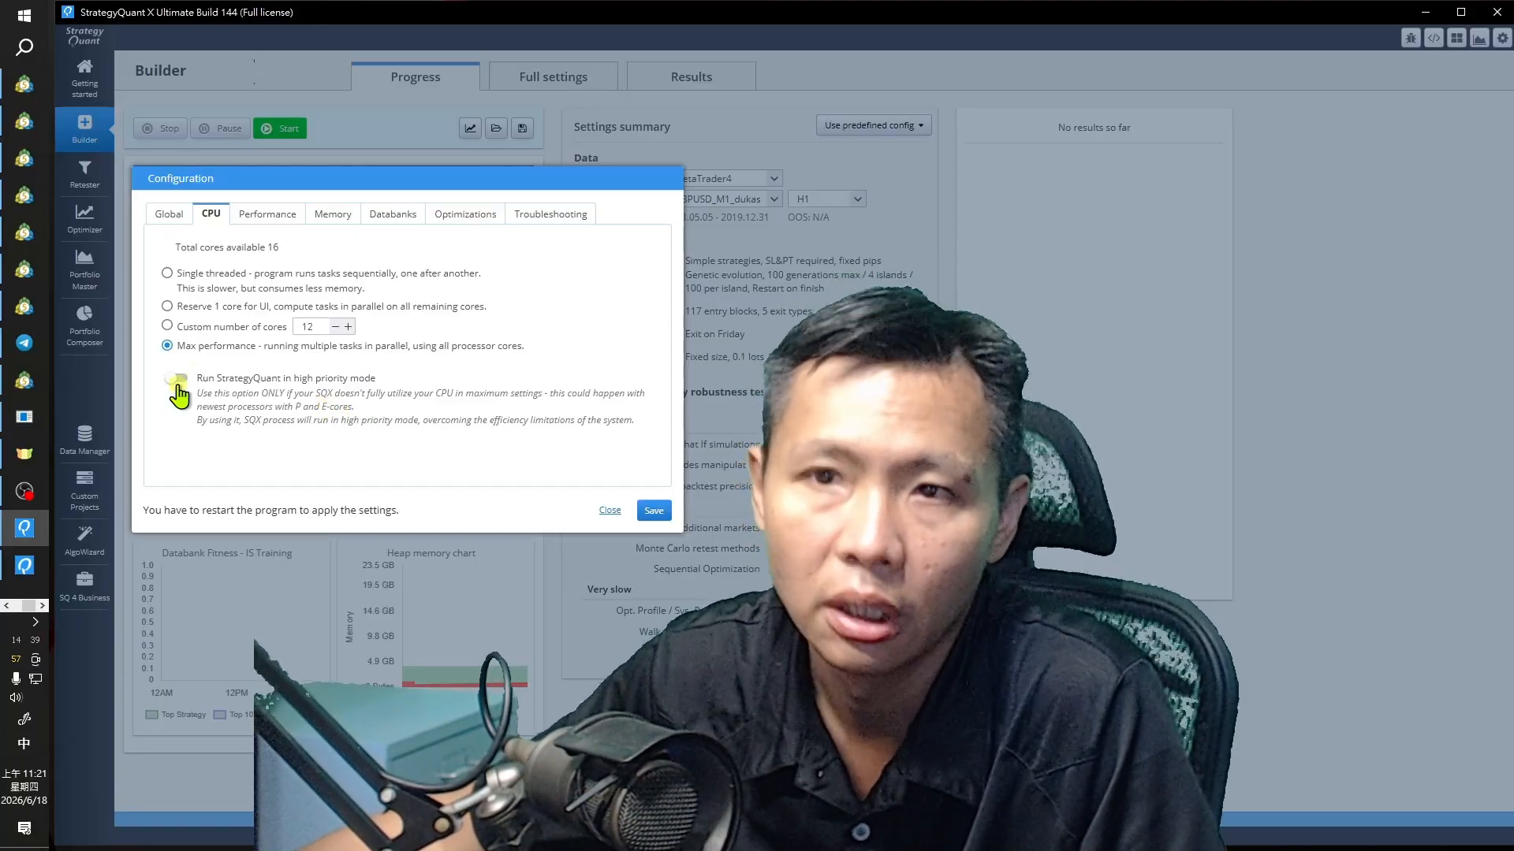
{"action": "left_click", "coordinate": [167, 306]}
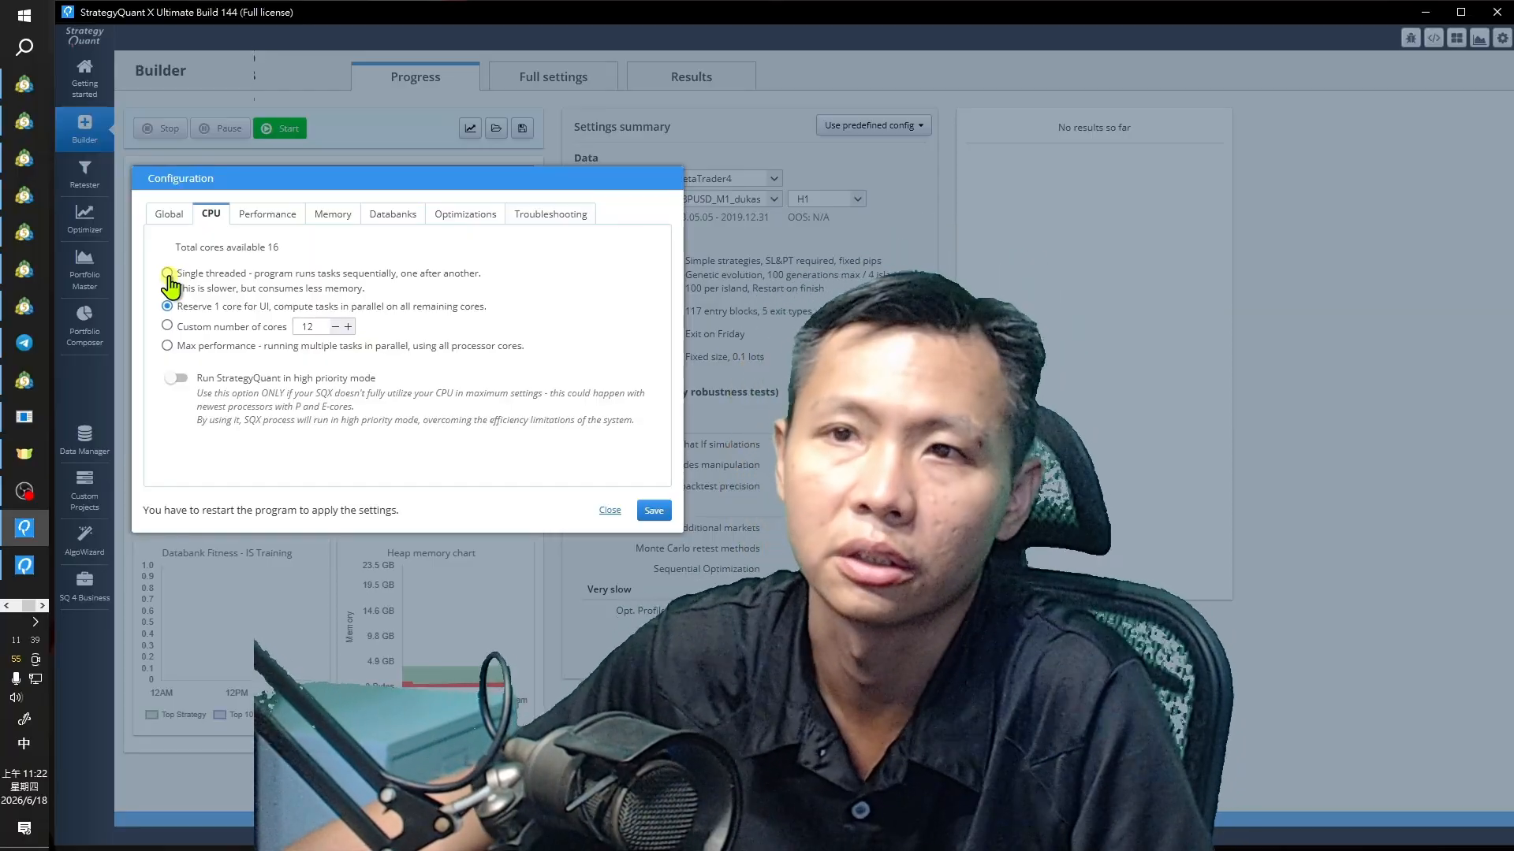
- Try turning off separate metrics for every data part of the same type in the performance settings, and turn the option back on
{"action": "left_click", "coordinate": [268, 216]}
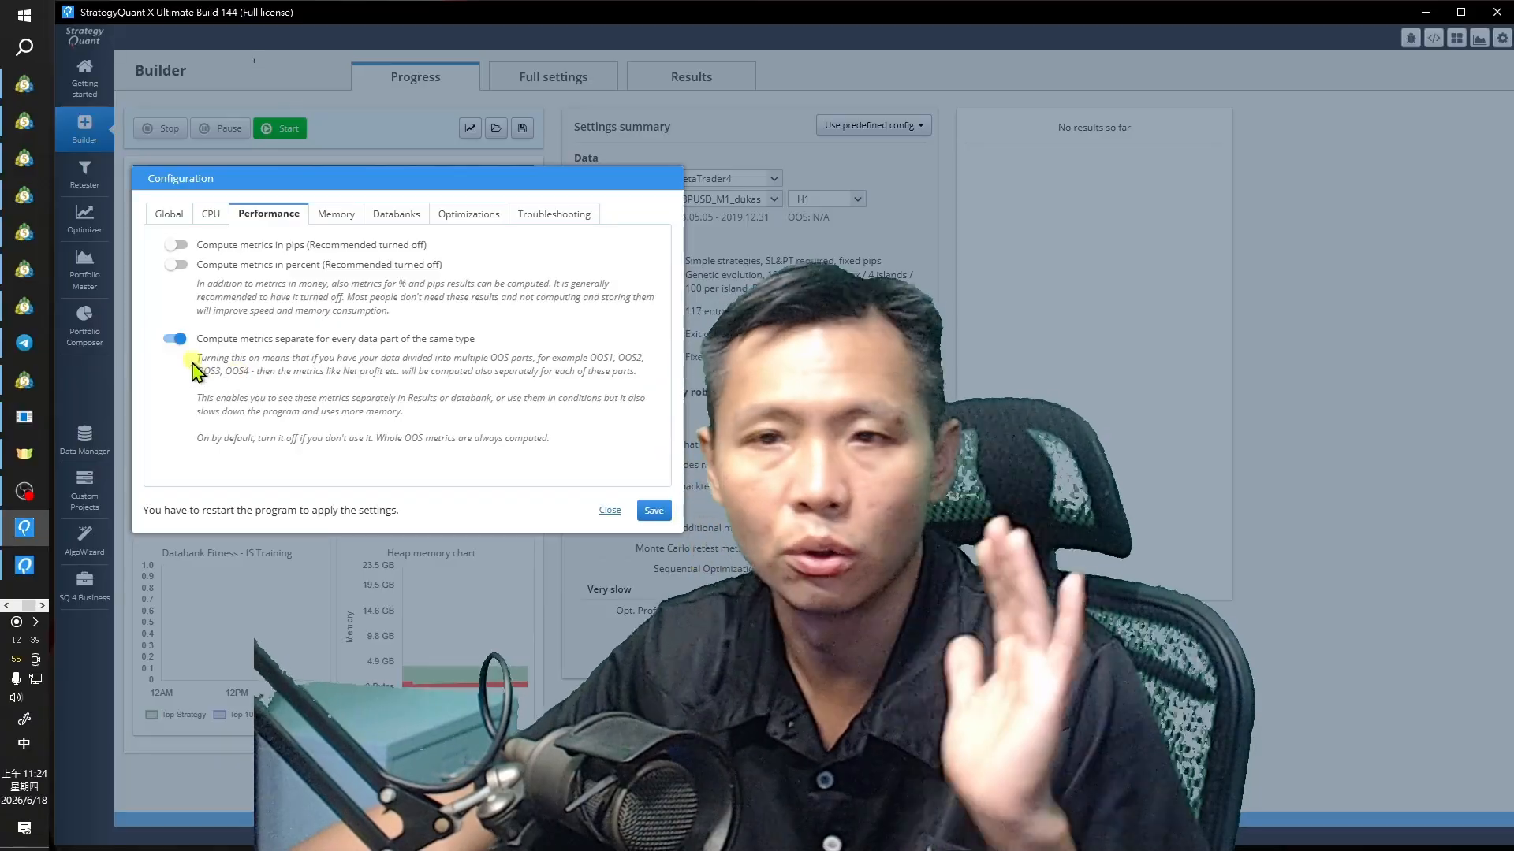
{"action": "left_click", "coordinate": [175, 339]}
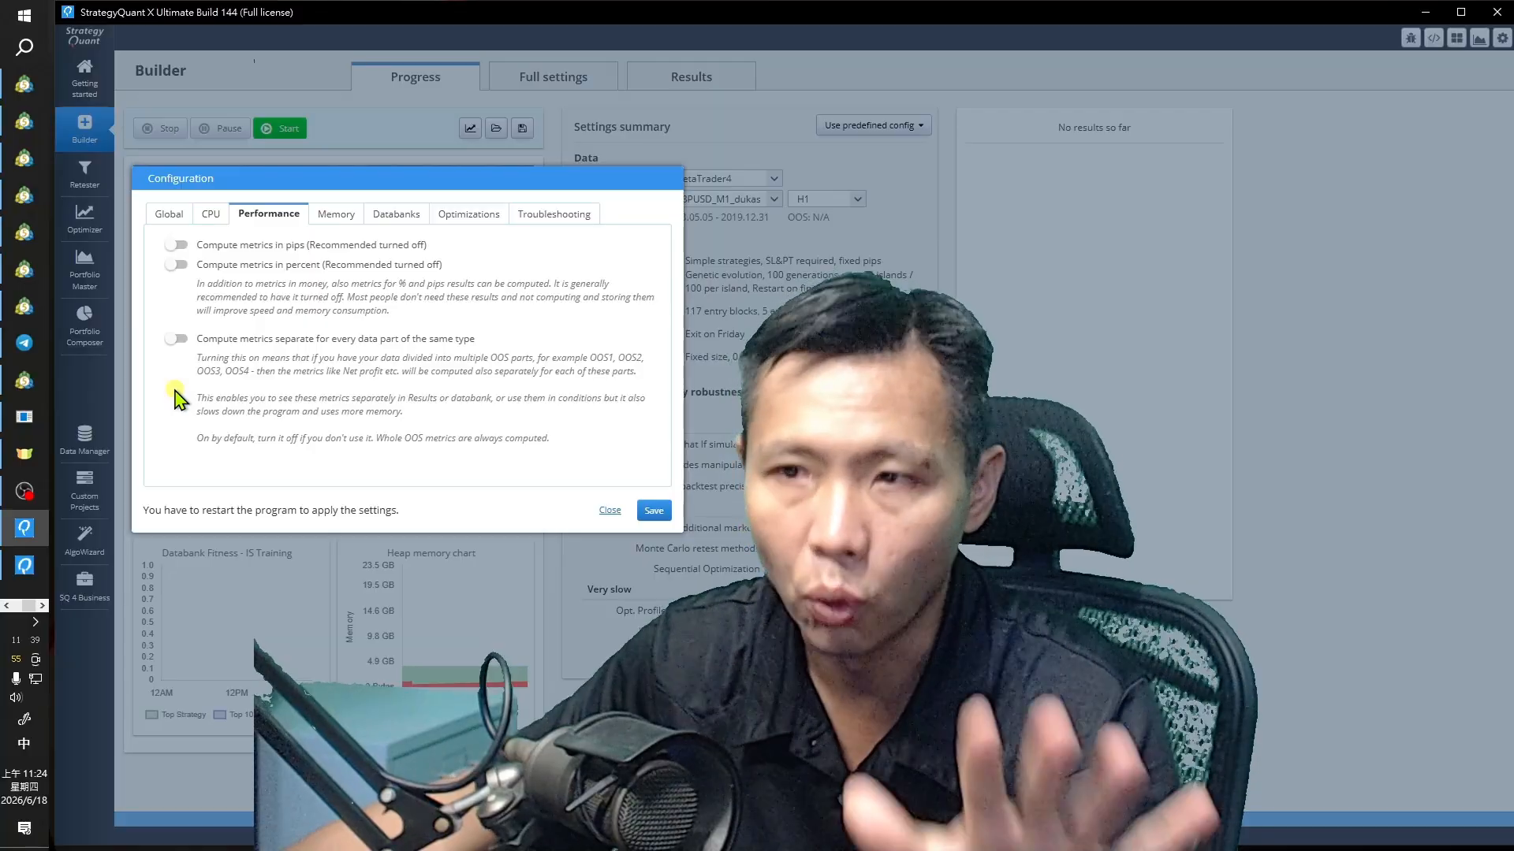
{"action": "left_click", "coordinate": [176, 340]}
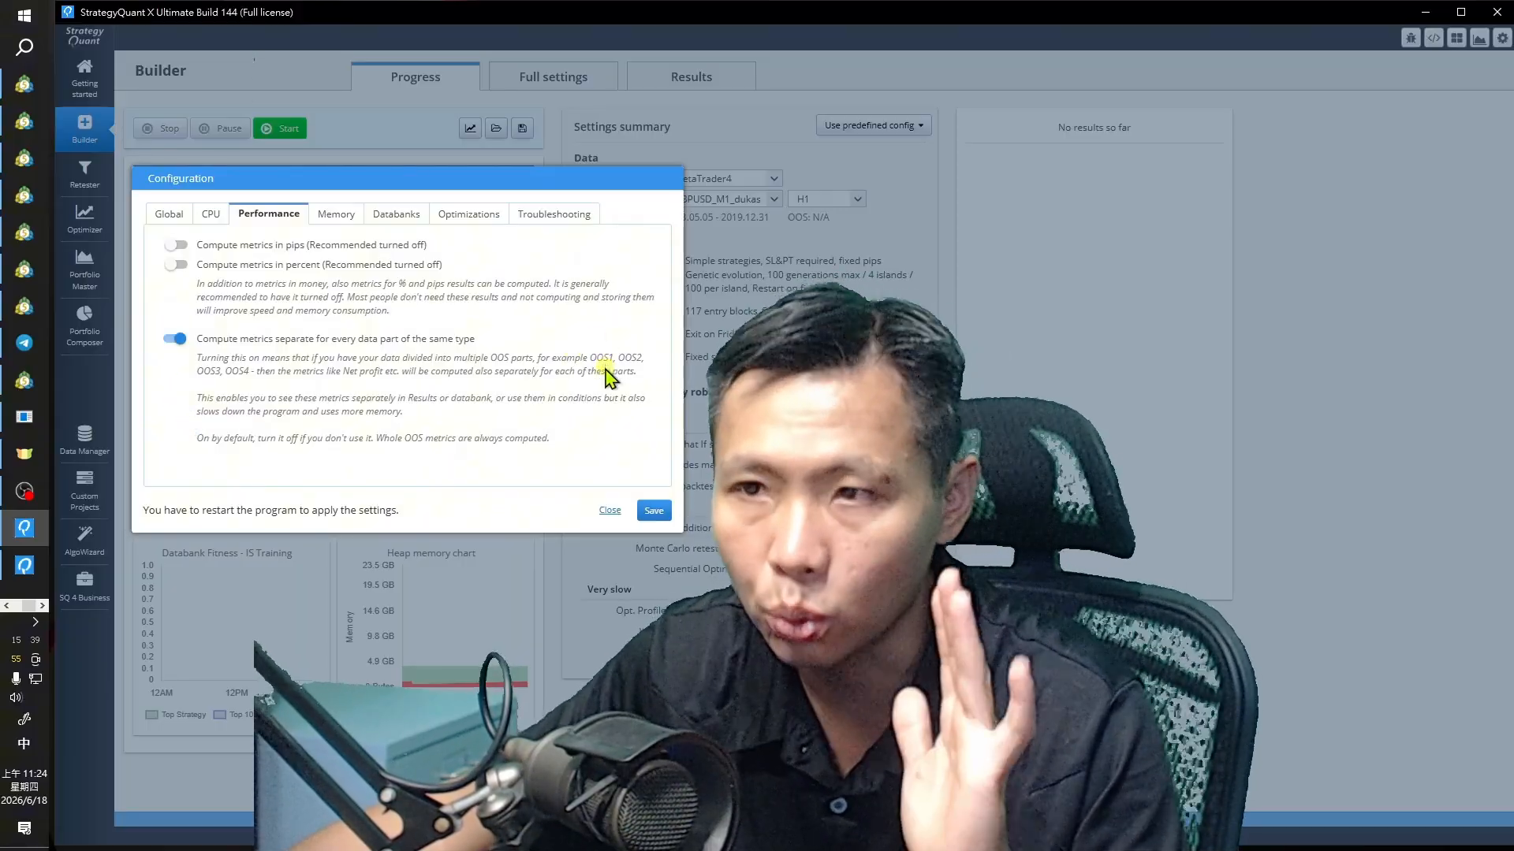
{"action": "left_click", "coordinate": [175, 341]}
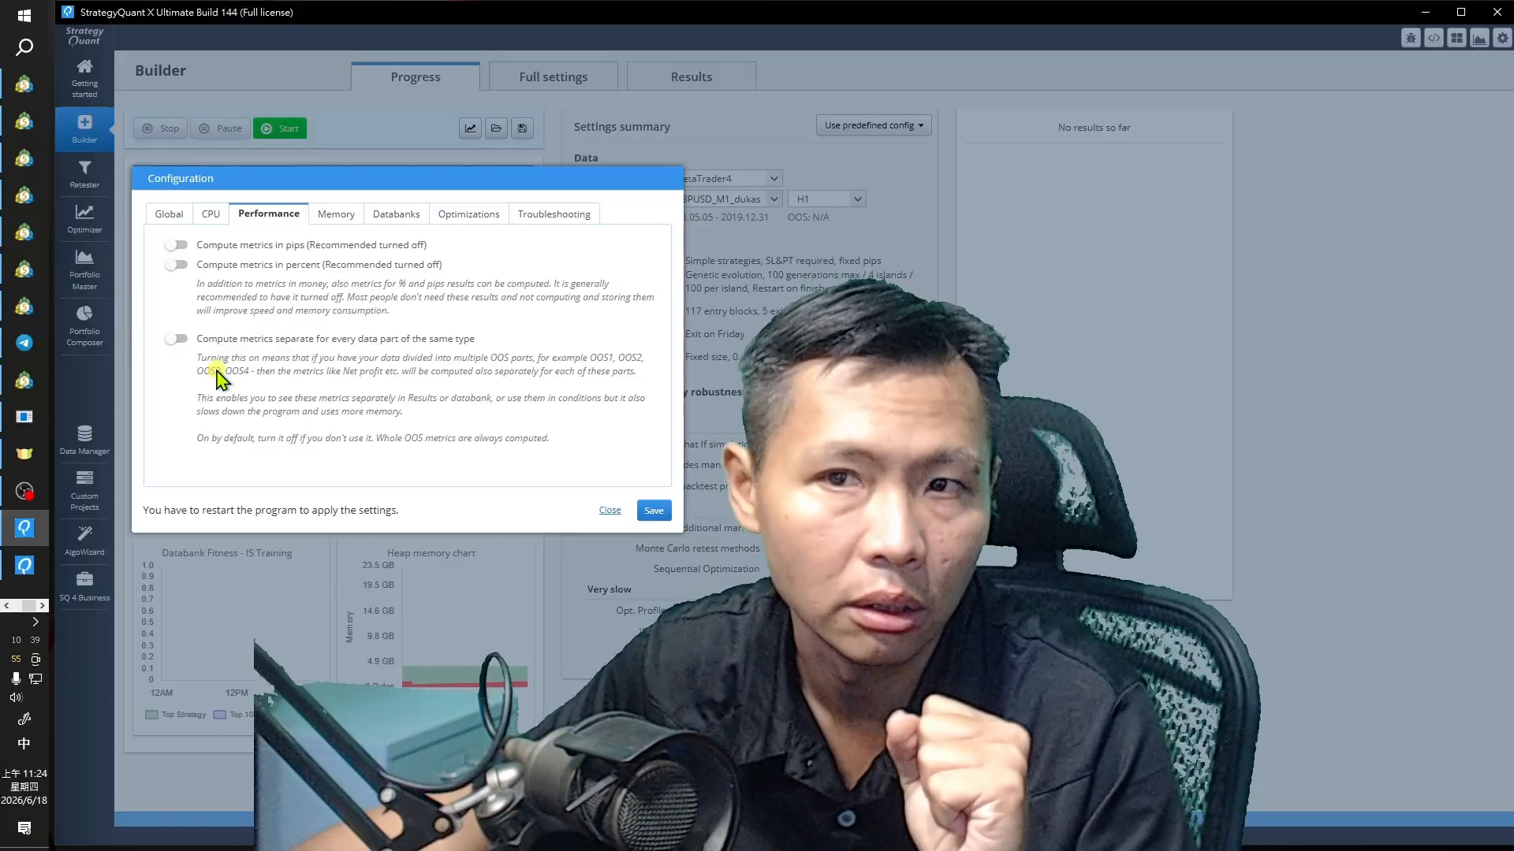
{"action": "left_click", "coordinate": [177, 340]}
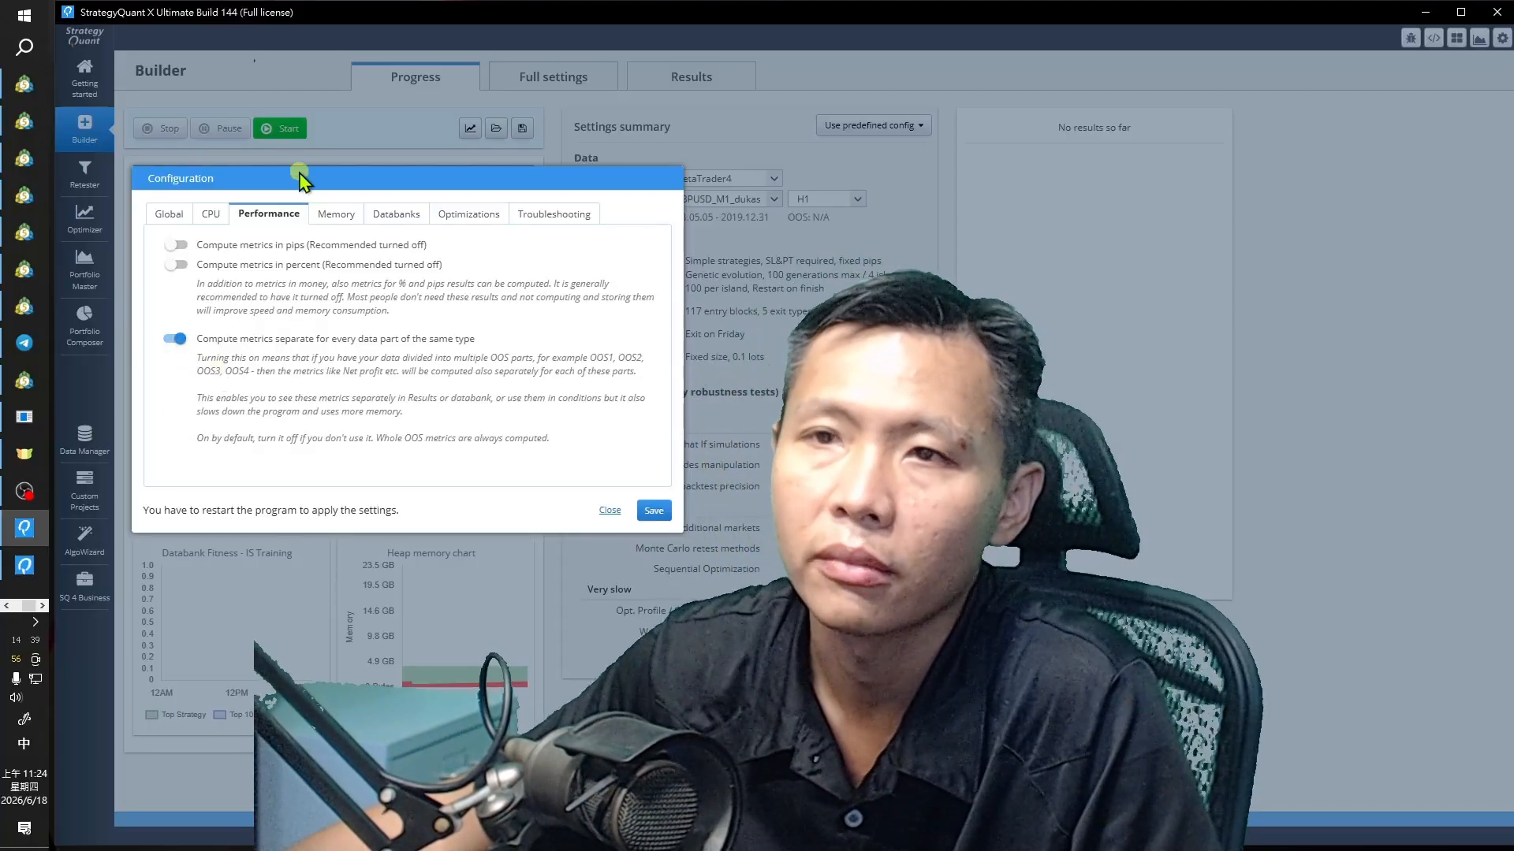
- Try letting the program determine maximum memory, and switch back to a fixed maximum of 24 GB
{"action": "left_click", "coordinate": [340, 227]}
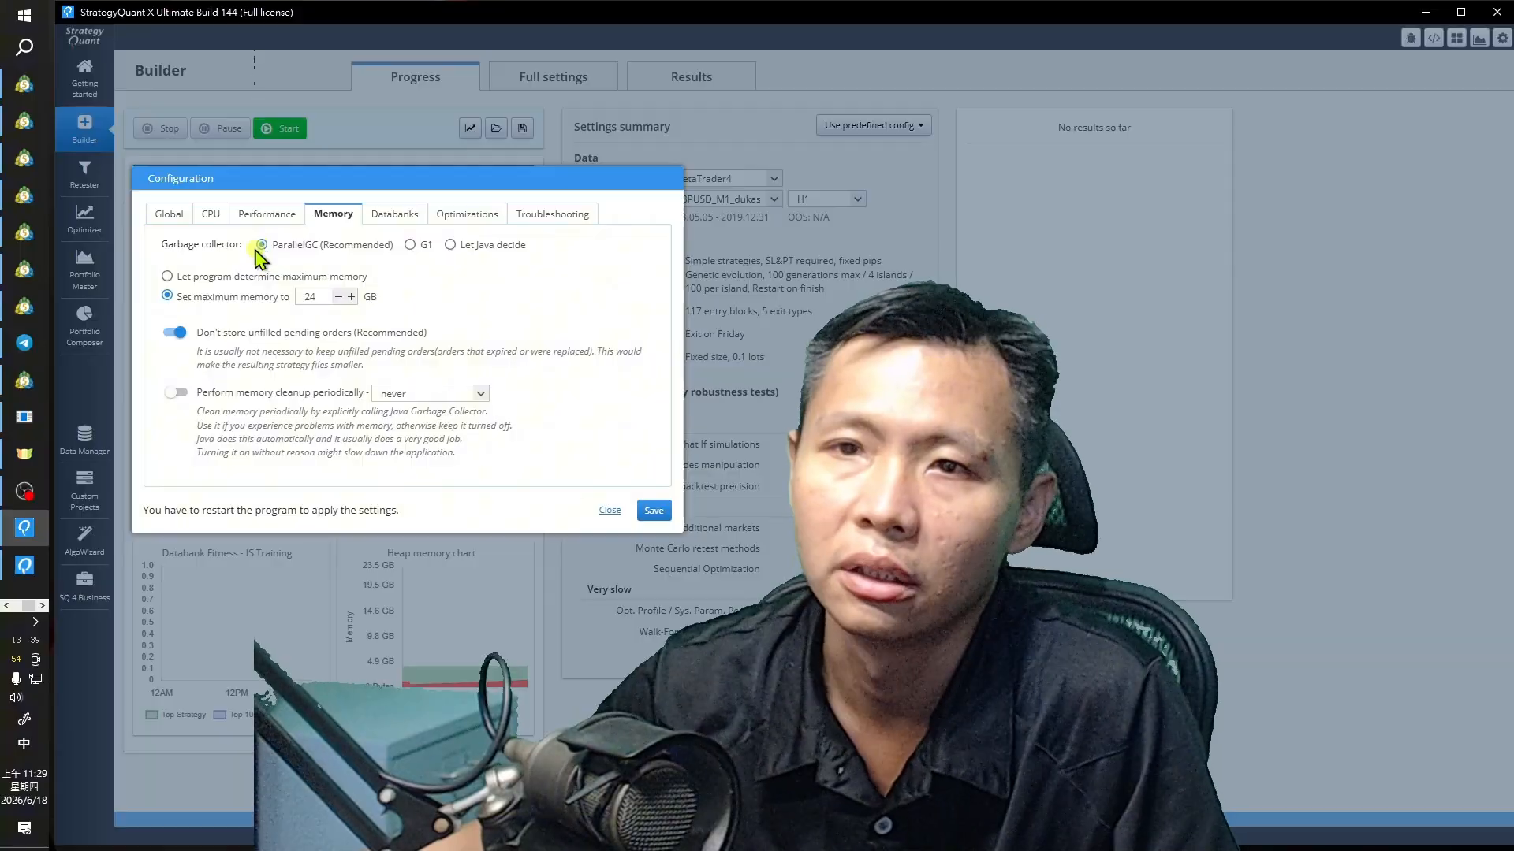
{"action": "left_click", "coordinate": [169, 276]}
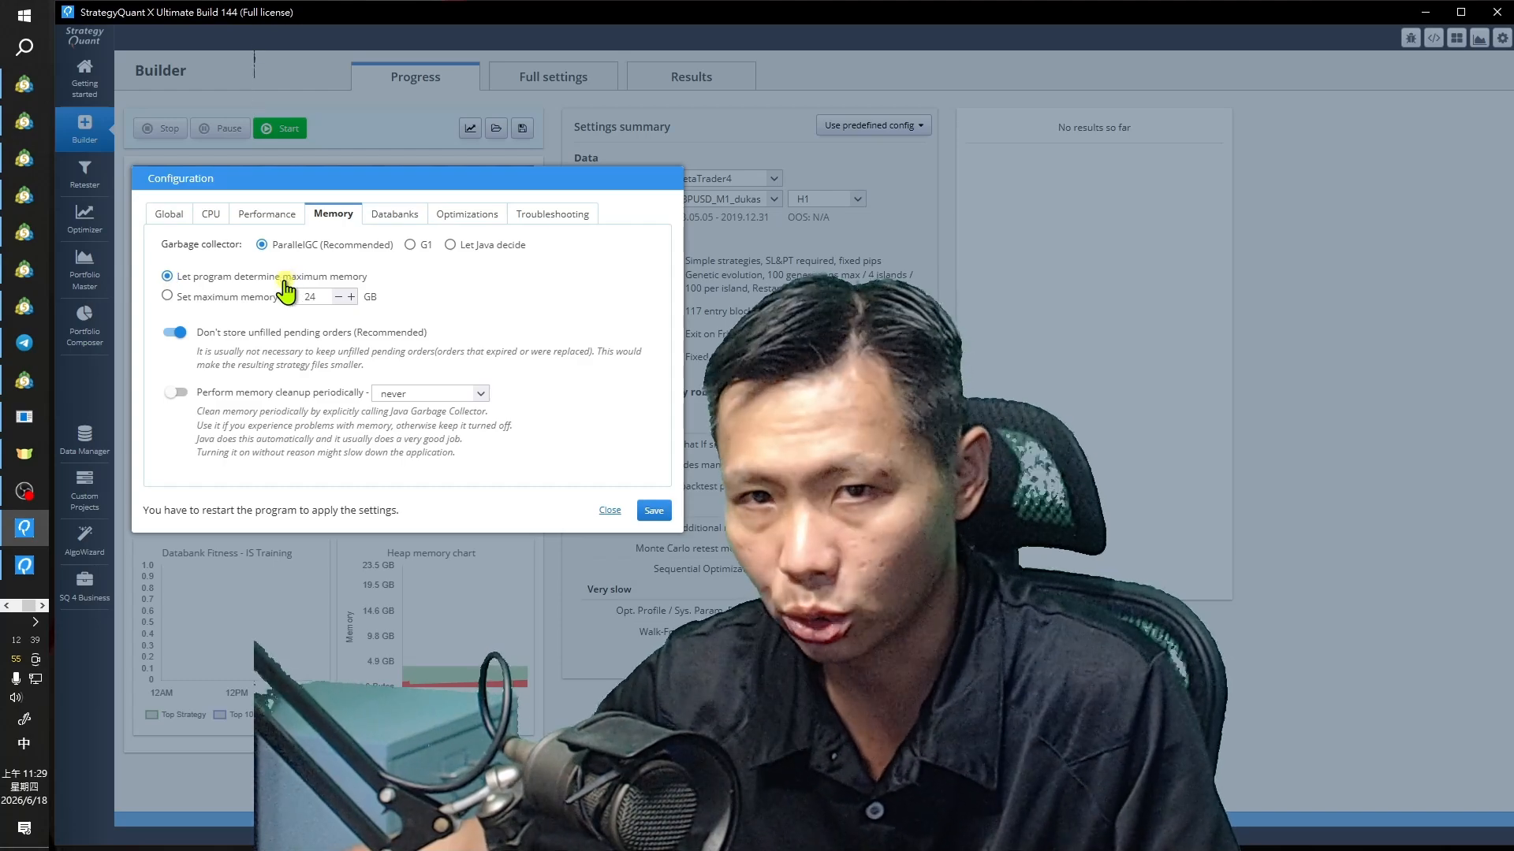
{"action": "left_click", "coordinate": [167, 297]}
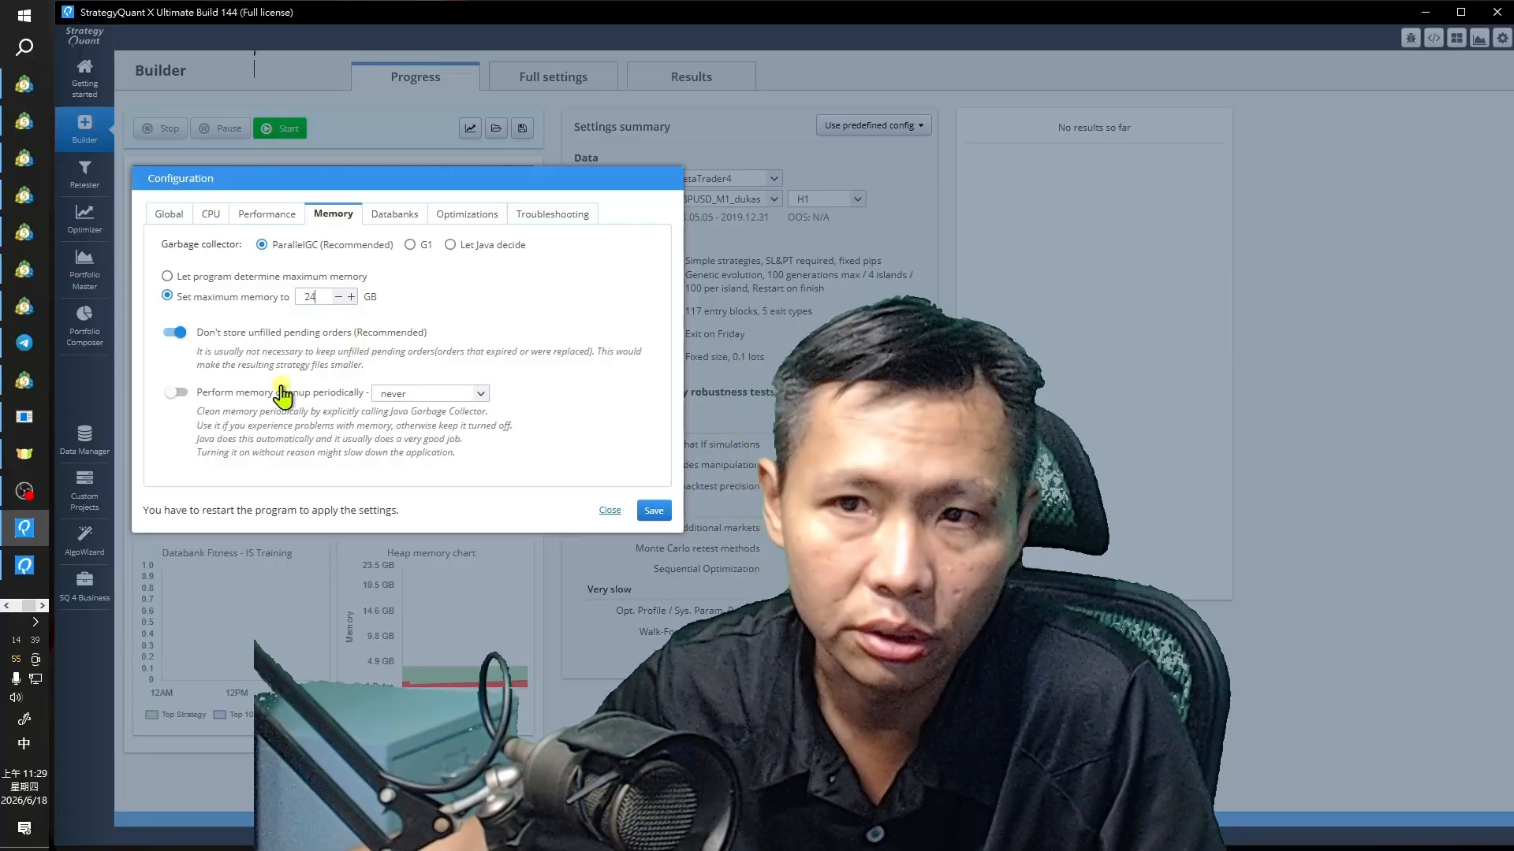
- Enable periodic memory cleanup and set it to run every 10 minutes
{"action": "left_click", "coordinate": [178, 392]}
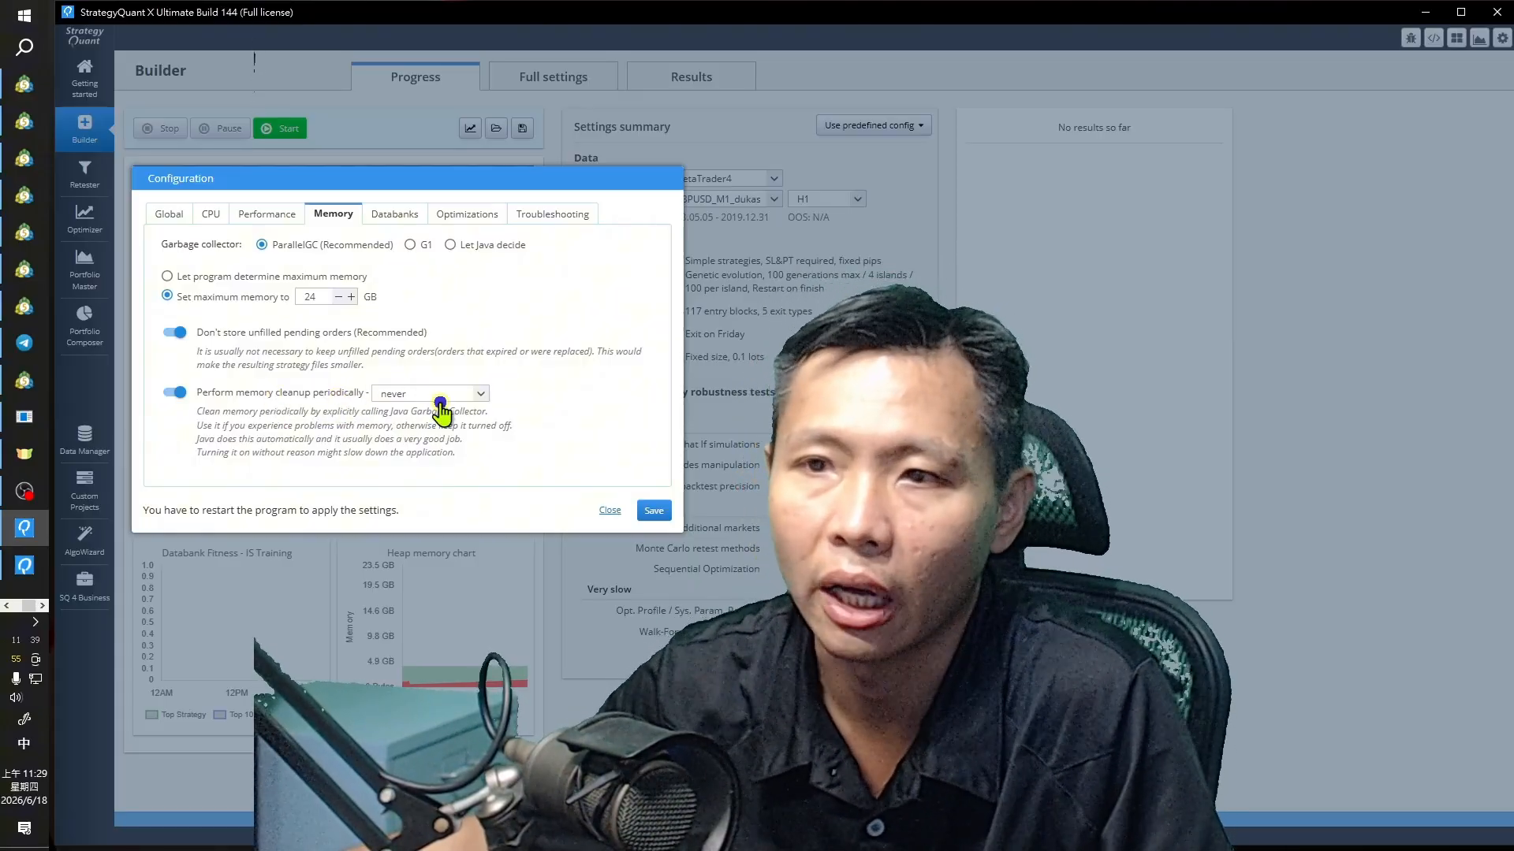
{"action": "left_click", "coordinate": [442, 394]}
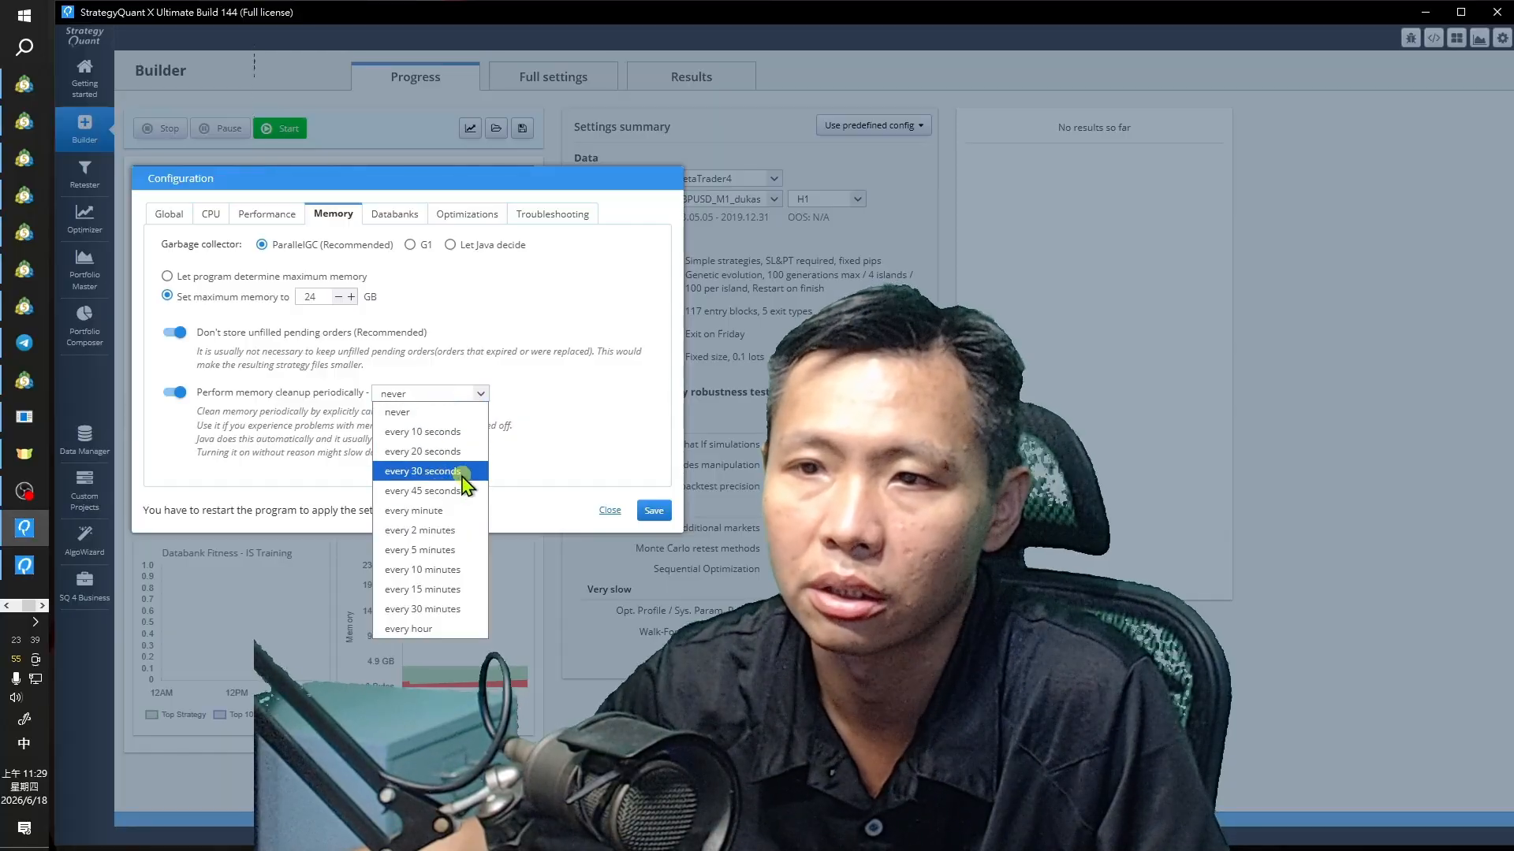
{"action": "left_click", "coordinate": [441, 569]}
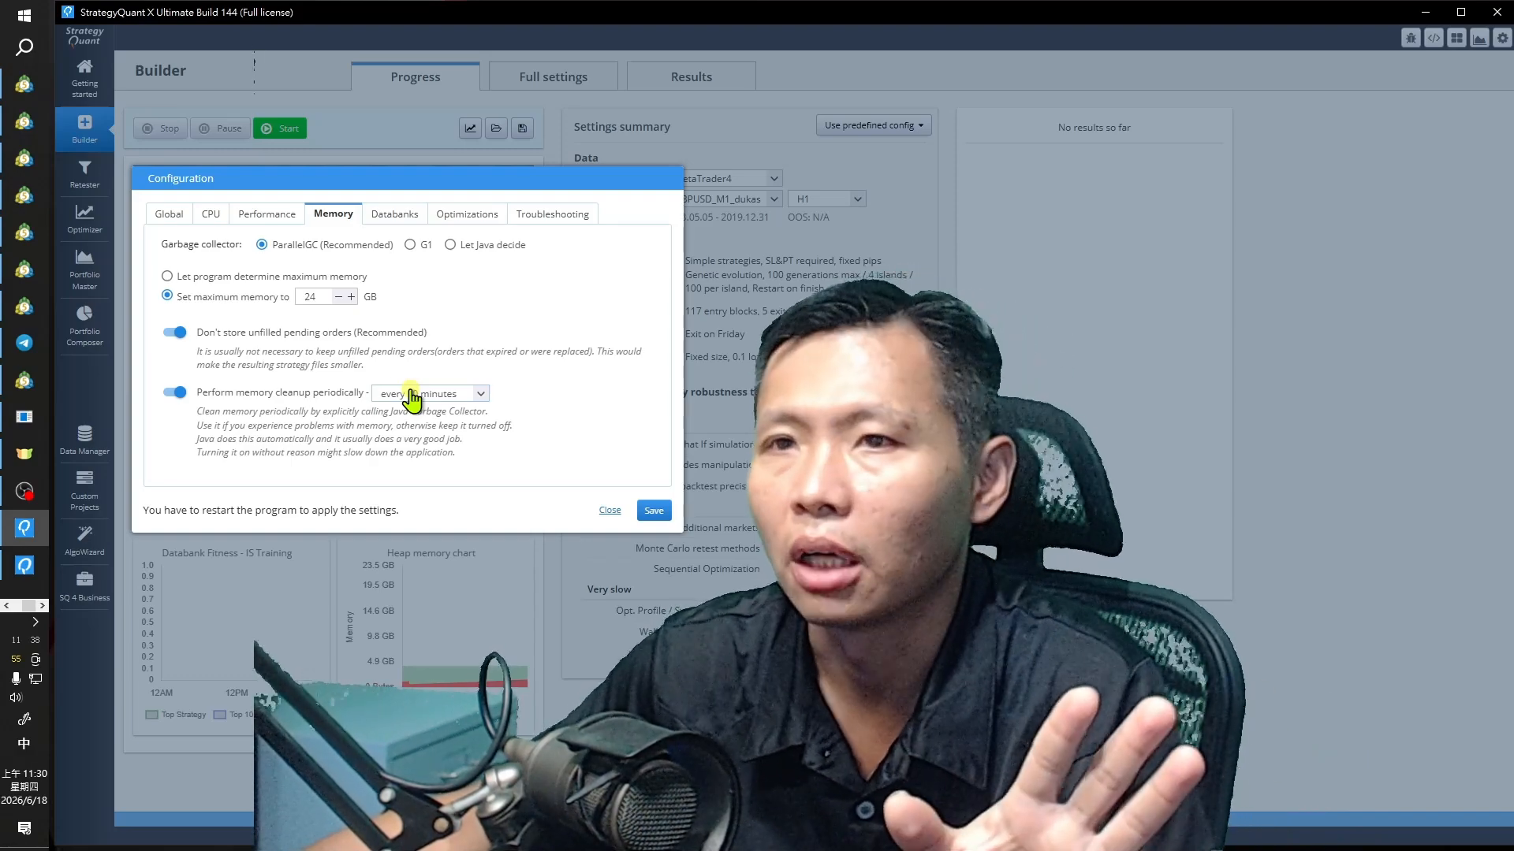
- Set the default databank auto-sync interval to every 10 minutes and apply it to all existing databanks
{"action": "left_click", "coordinate": [398, 214]}
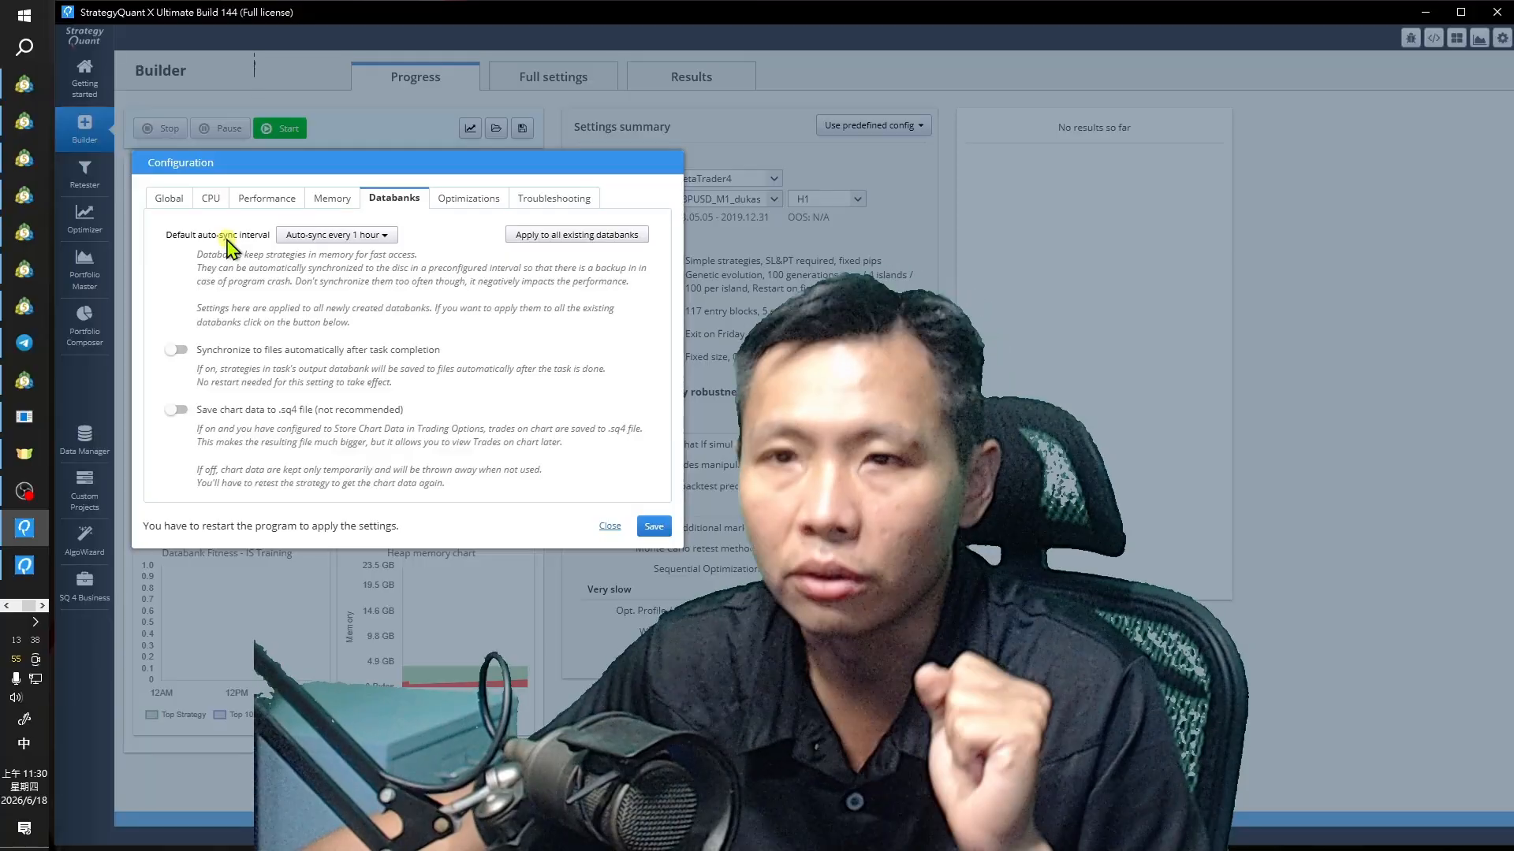
{"action": "left_click", "coordinate": [363, 238]}
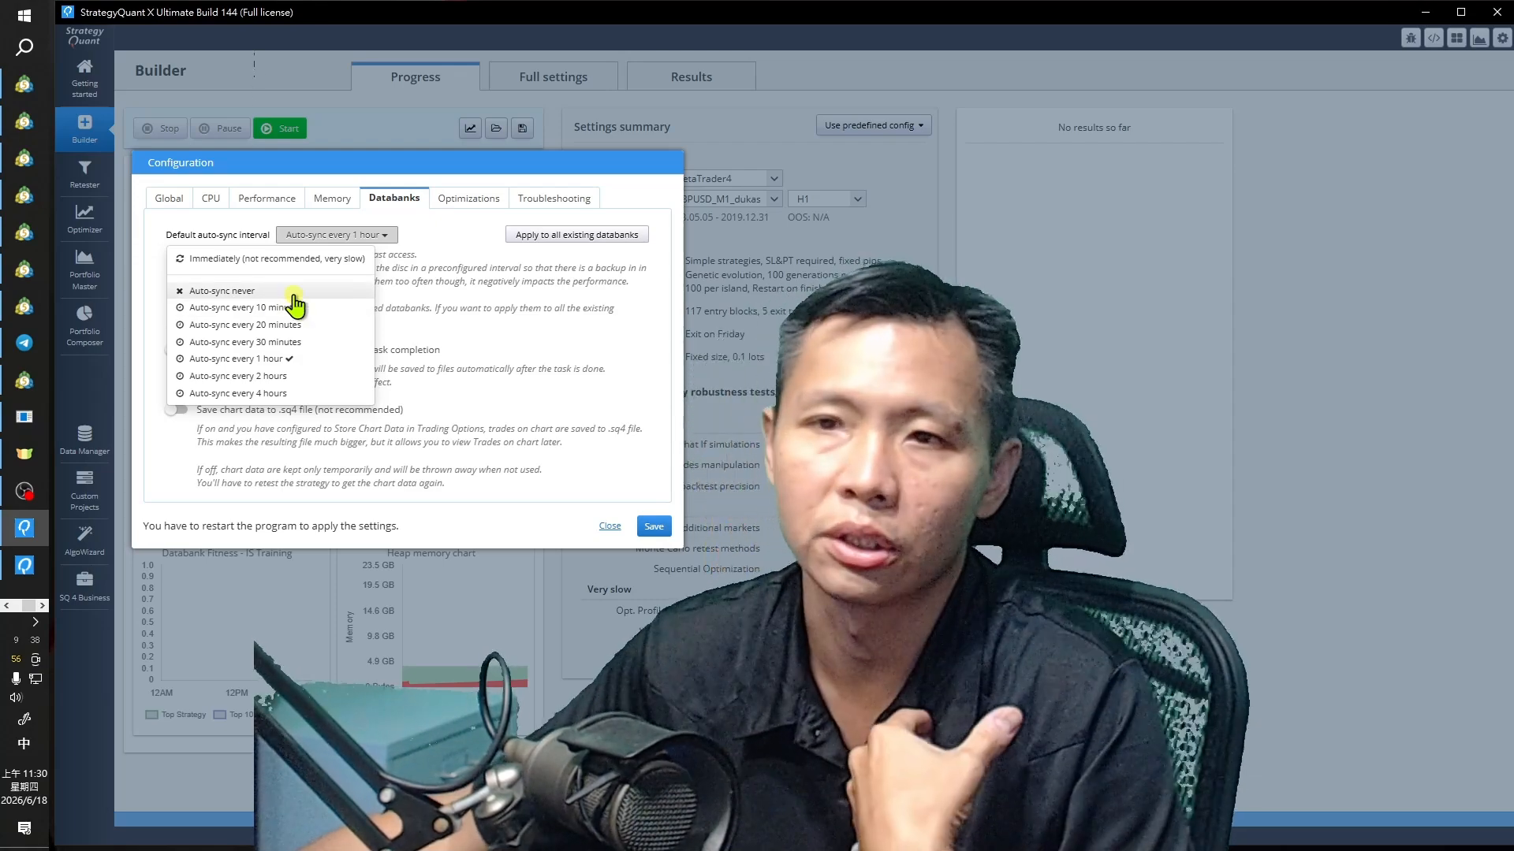
{"action": "left_click", "coordinate": [298, 309]}
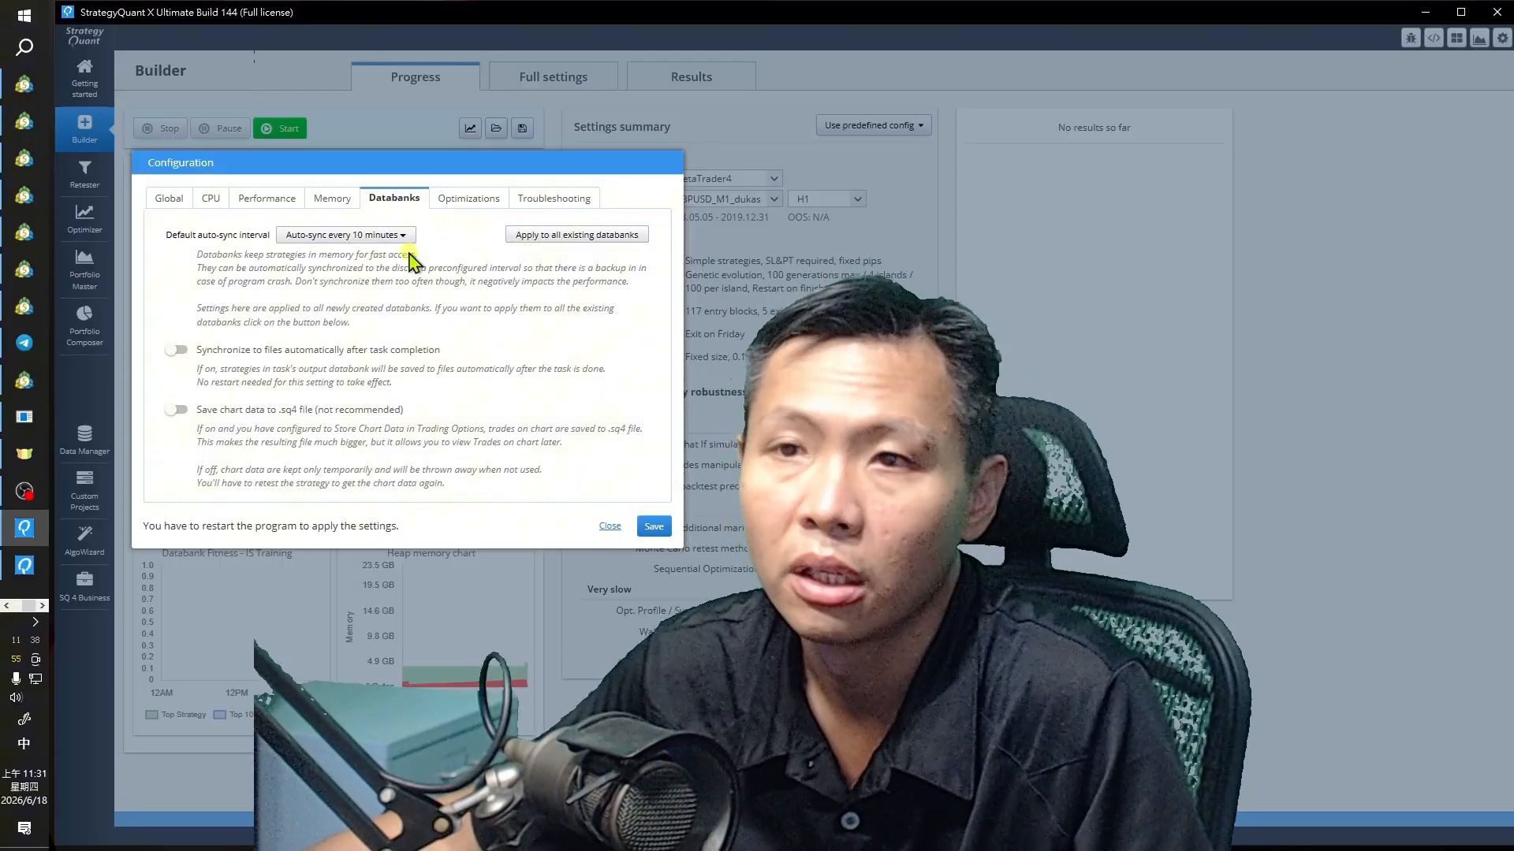
{"action": "left_click", "coordinate": [581, 237]}
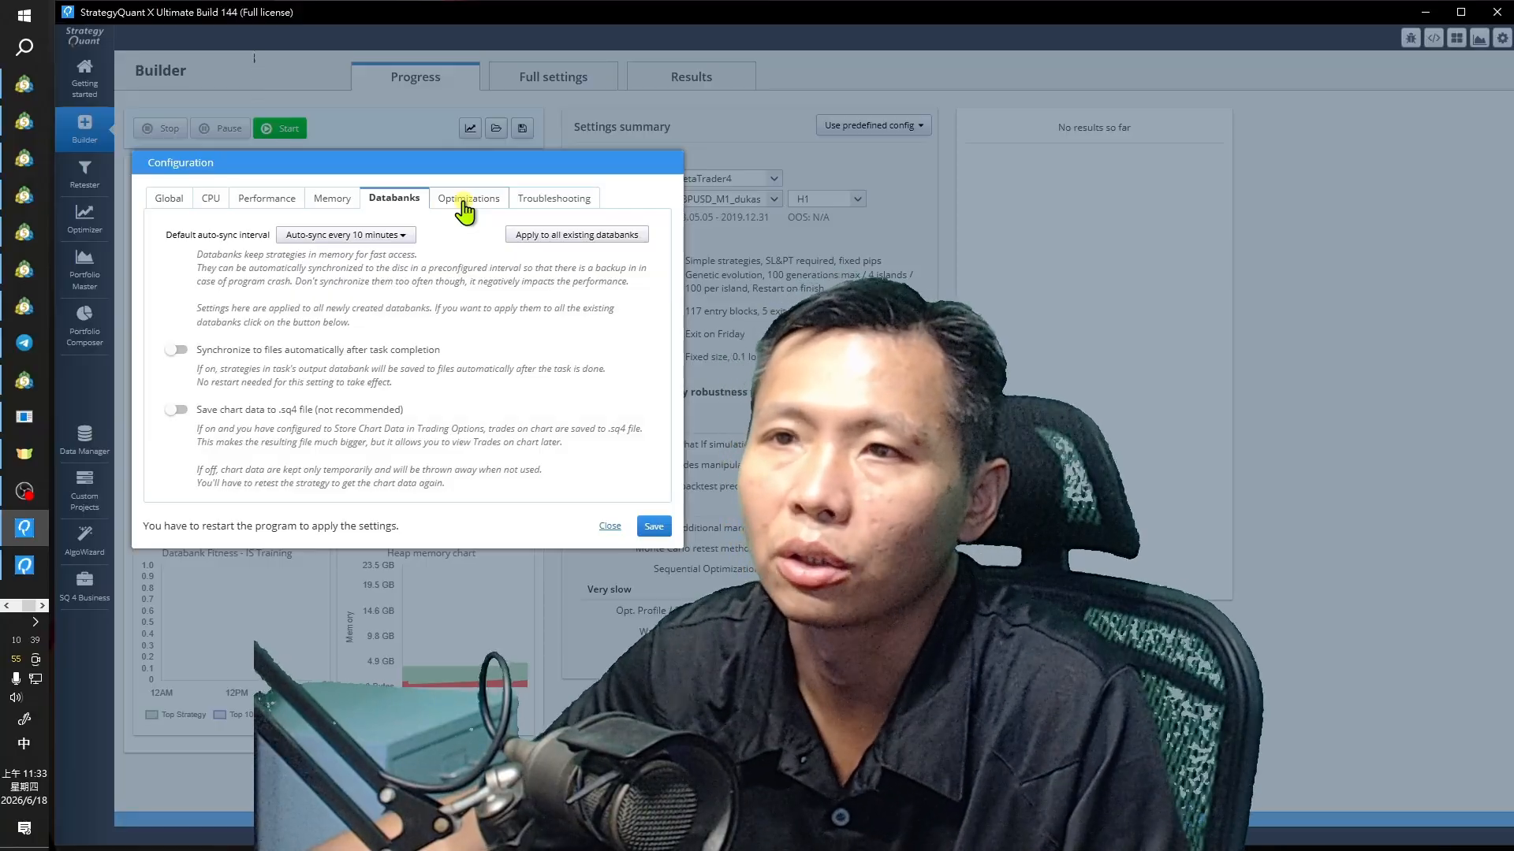
- Try storing 3D chart data in the Optimization profile, and turn "Don't store data for 3D charts" back on
{"action": "left_click", "coordinate": [464, 203]}
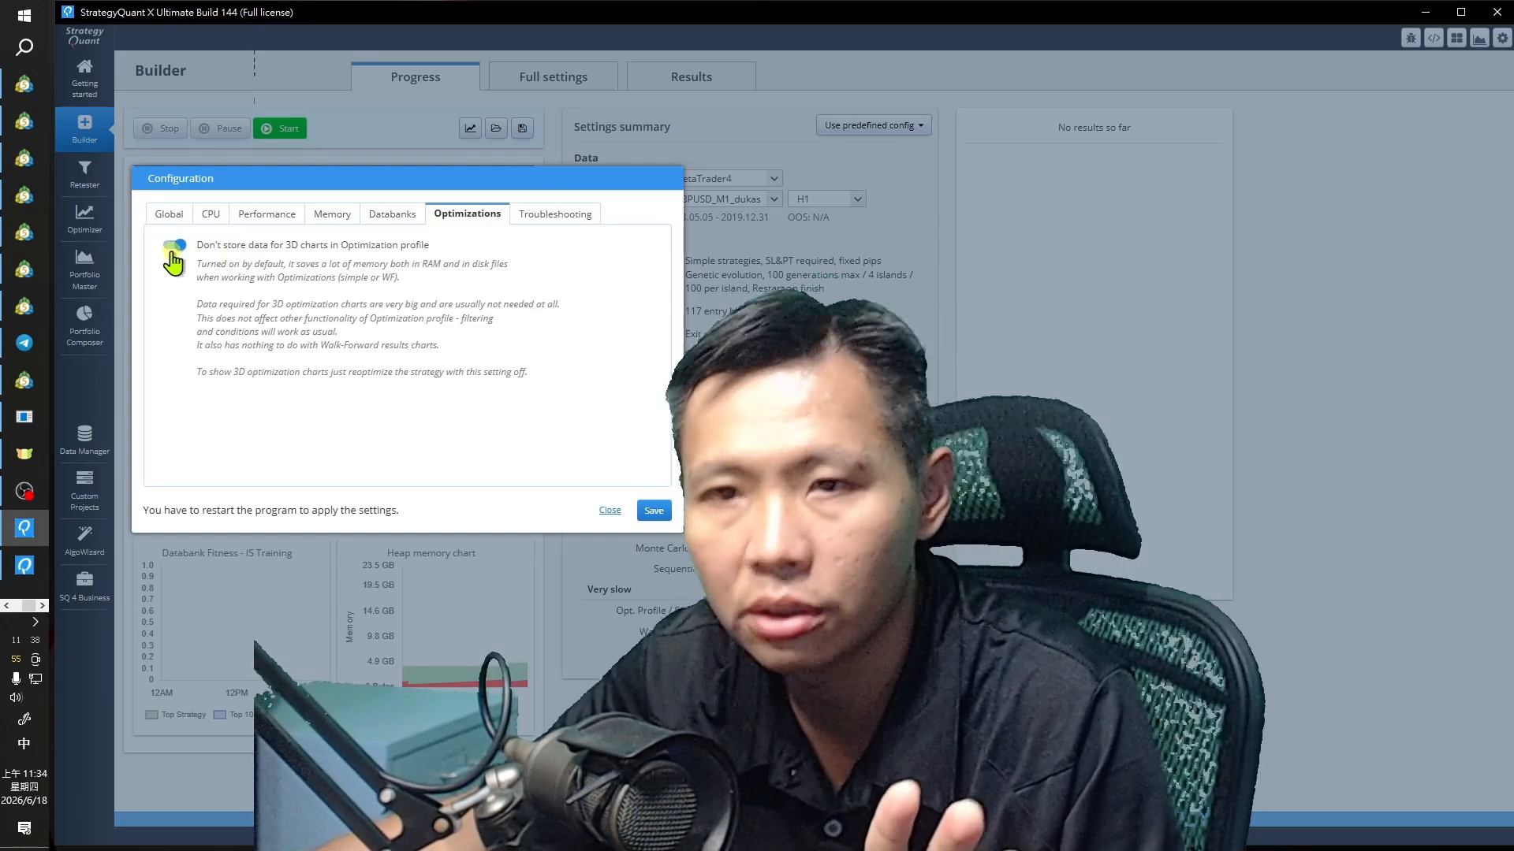
{"action": "left_click", "coordinate": [174, 248]}
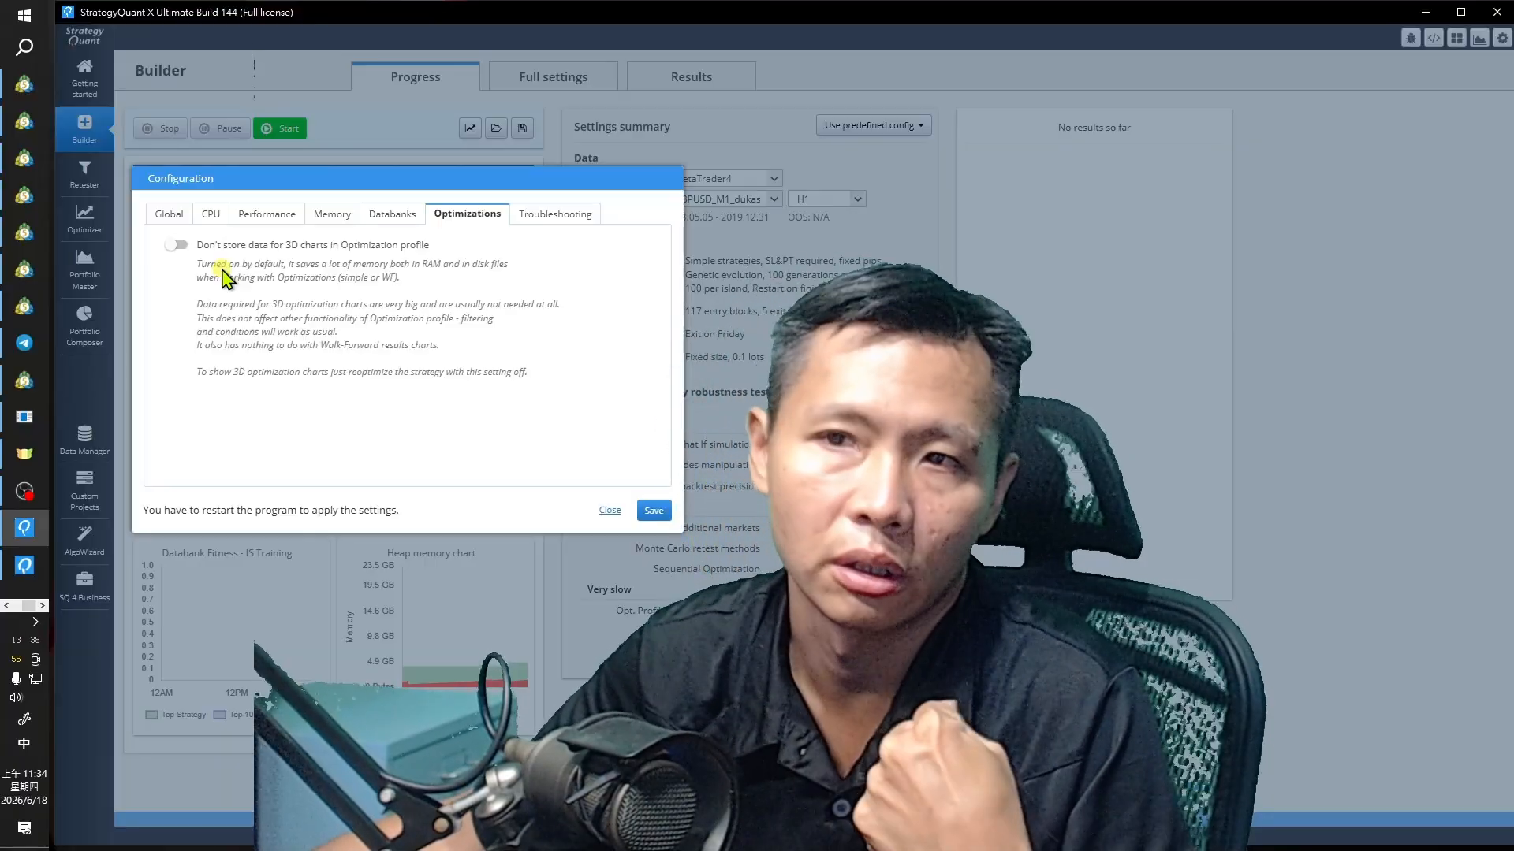
{"action": "left_click", "coordinate": [178, 247]}
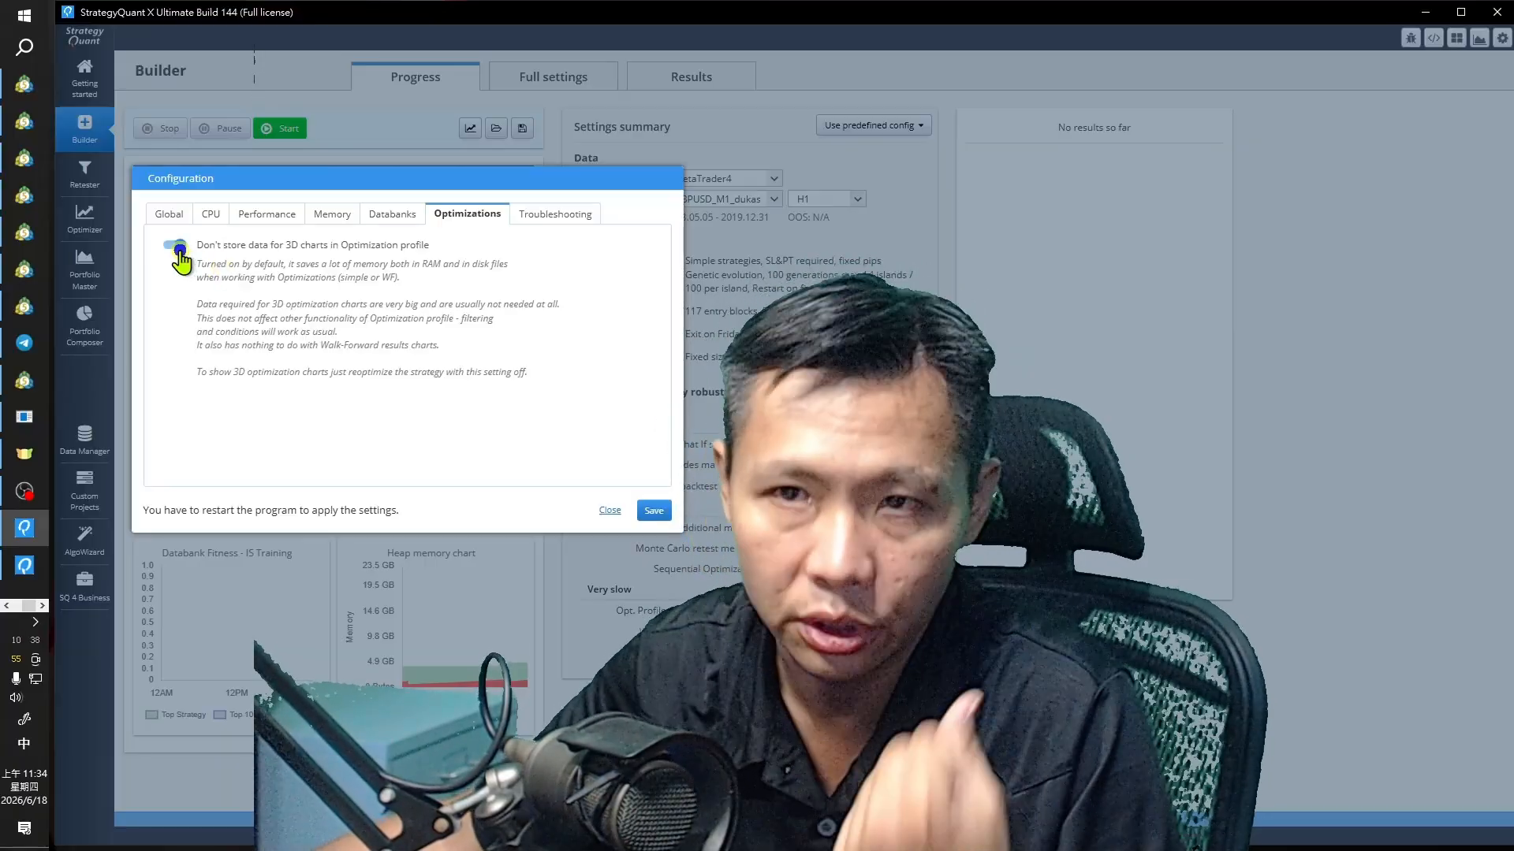
- Enable the troubleshooting option that stops projects when 85% of memory is reached
{"action": "left_click", "coordinate": [549, 213]}
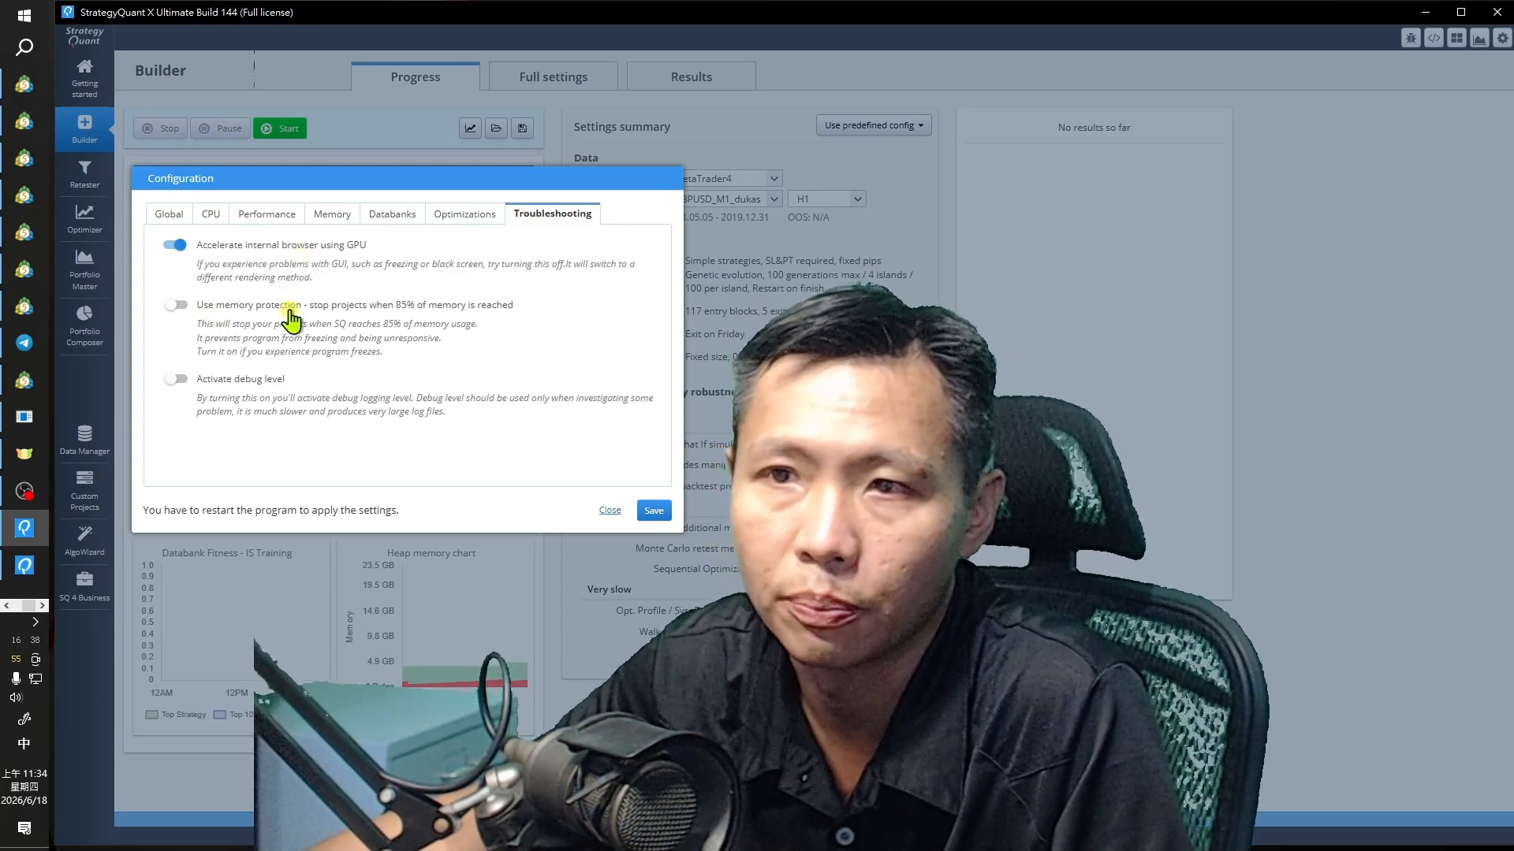
{"action": "left_click", "coordinate": [176, 307]}
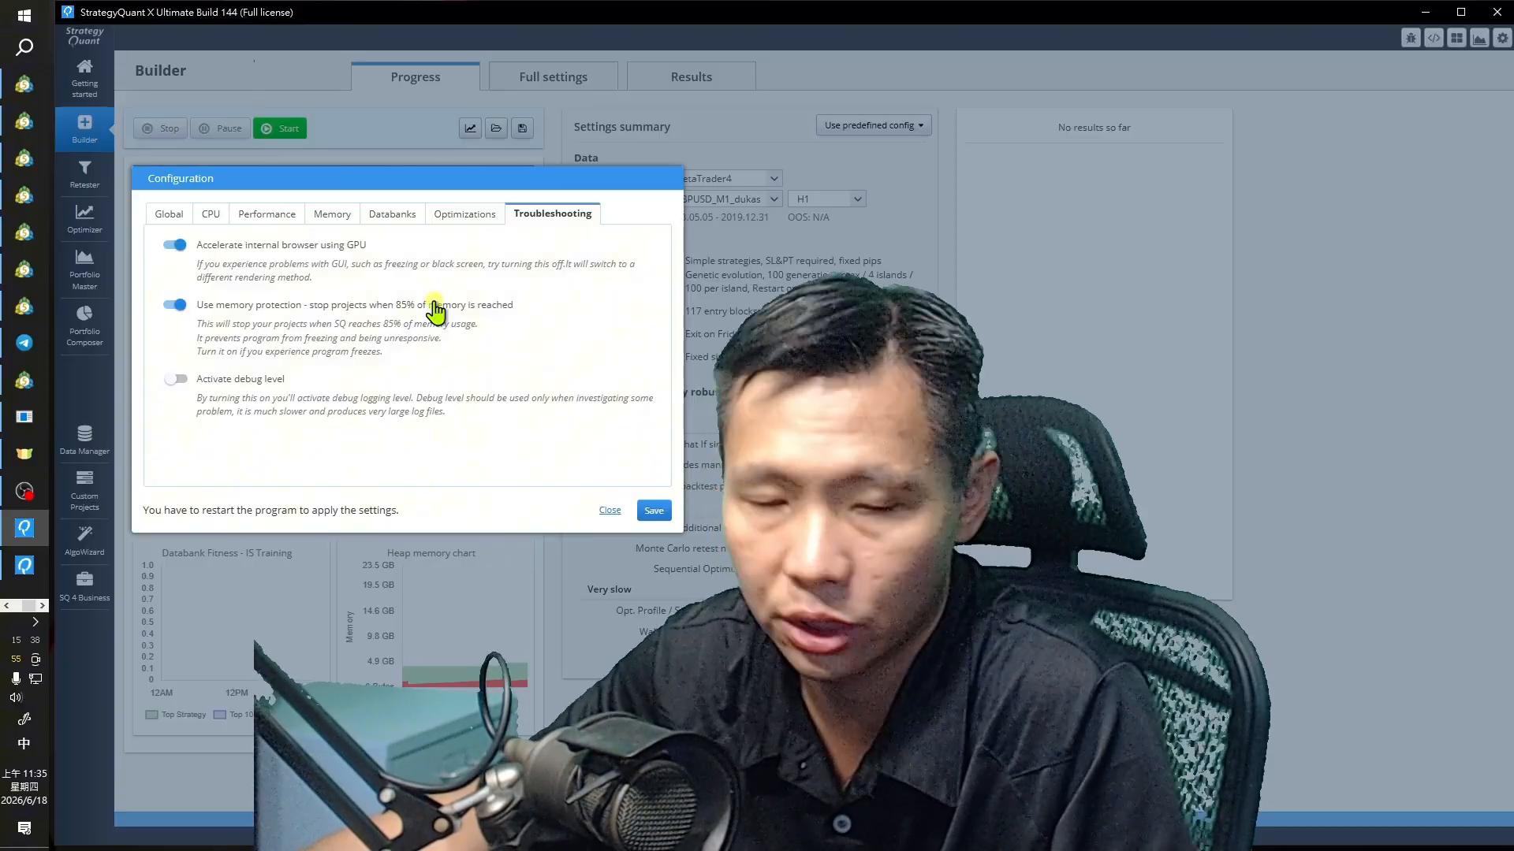
- Set the program's maximum memory to a fixed 24 GB instead of letting the program determine it
{"action": "left_click", "coordinate": [331, 215]}
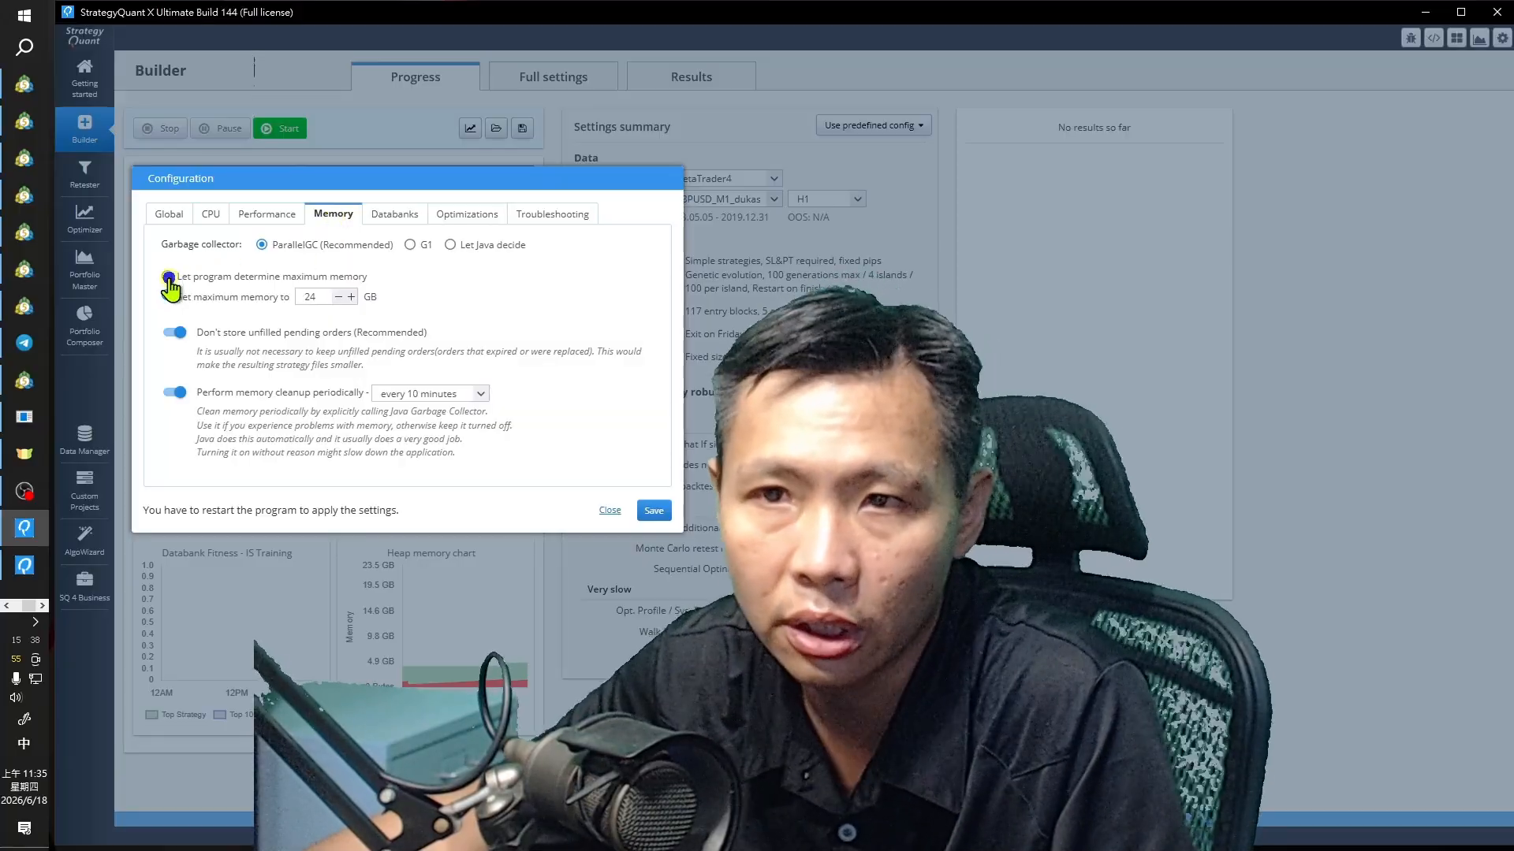
{"action": "left_click", "coordinate": [167, 296]}
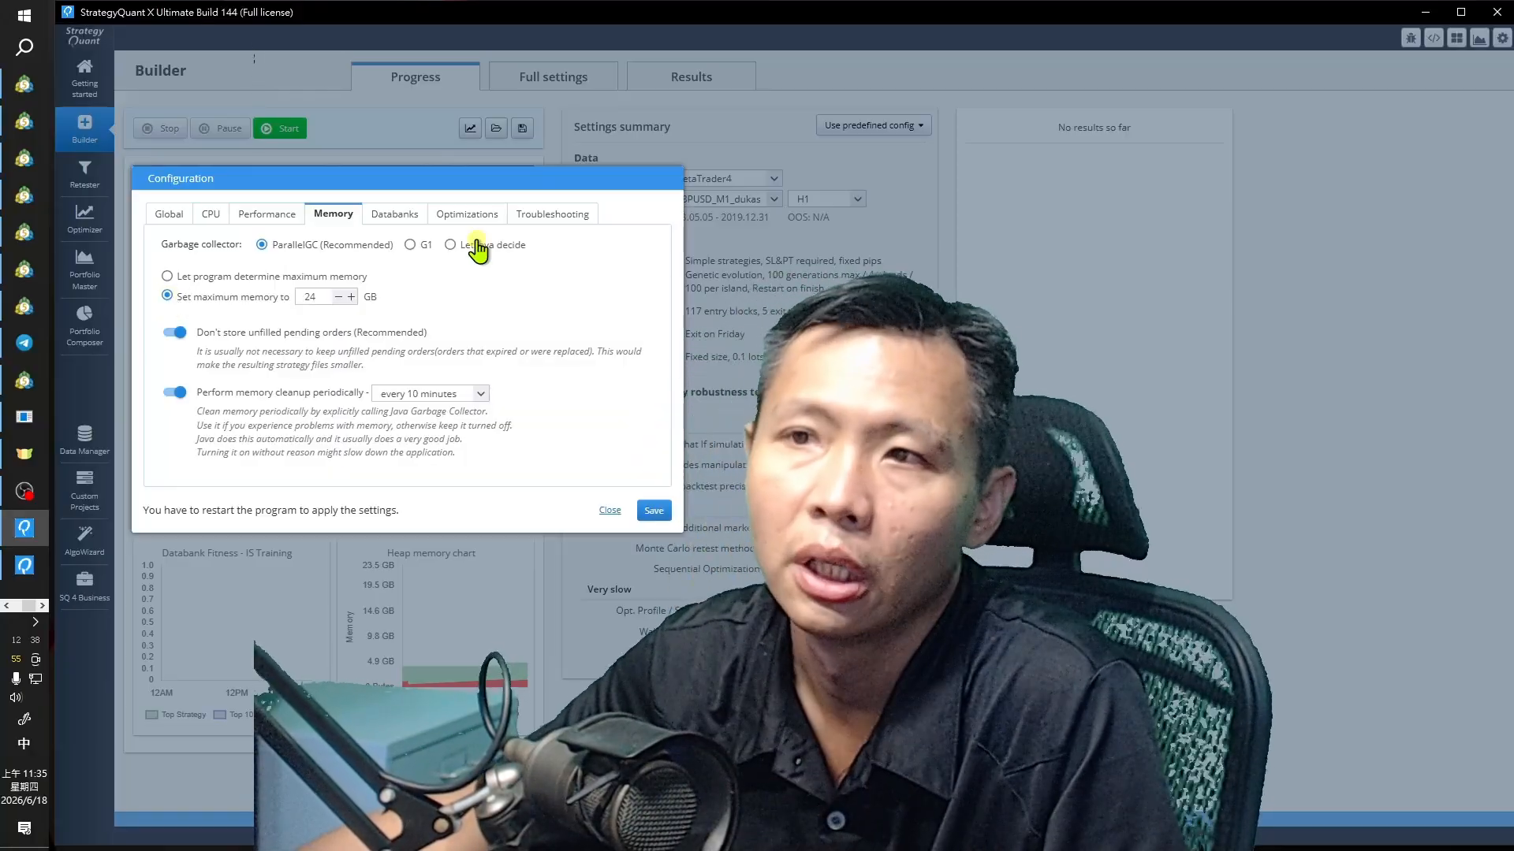
- Review the Global, CPU, Performance, Memory, Databanks, Optimizations and Troubleshooting settings before saving the configuration
{"action": "left_click", "coordinate": [544, 219]}
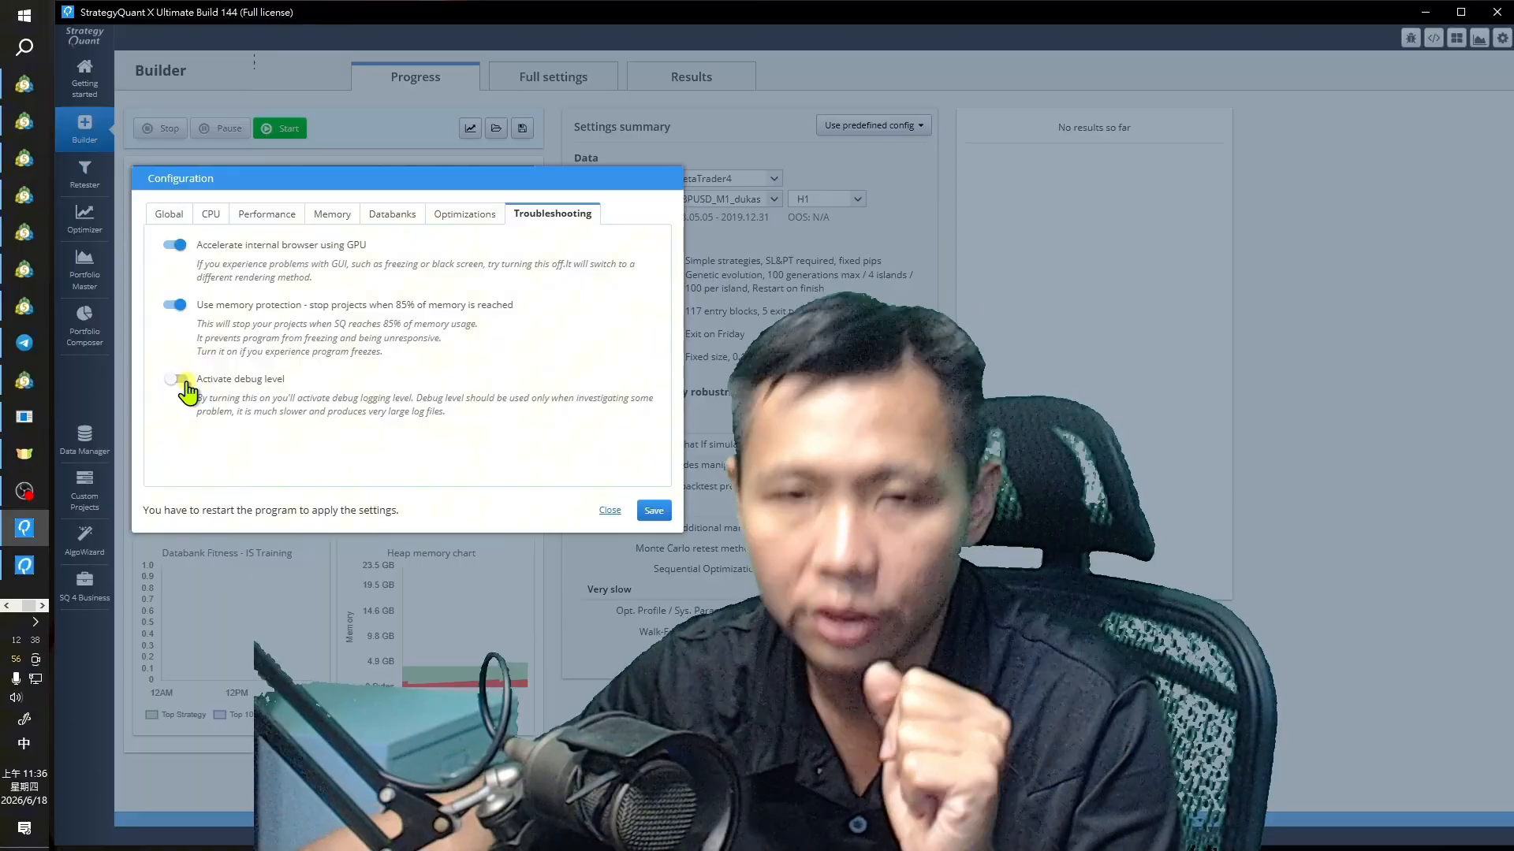
{"action": "left_click", "coordinate": [211, 213]}
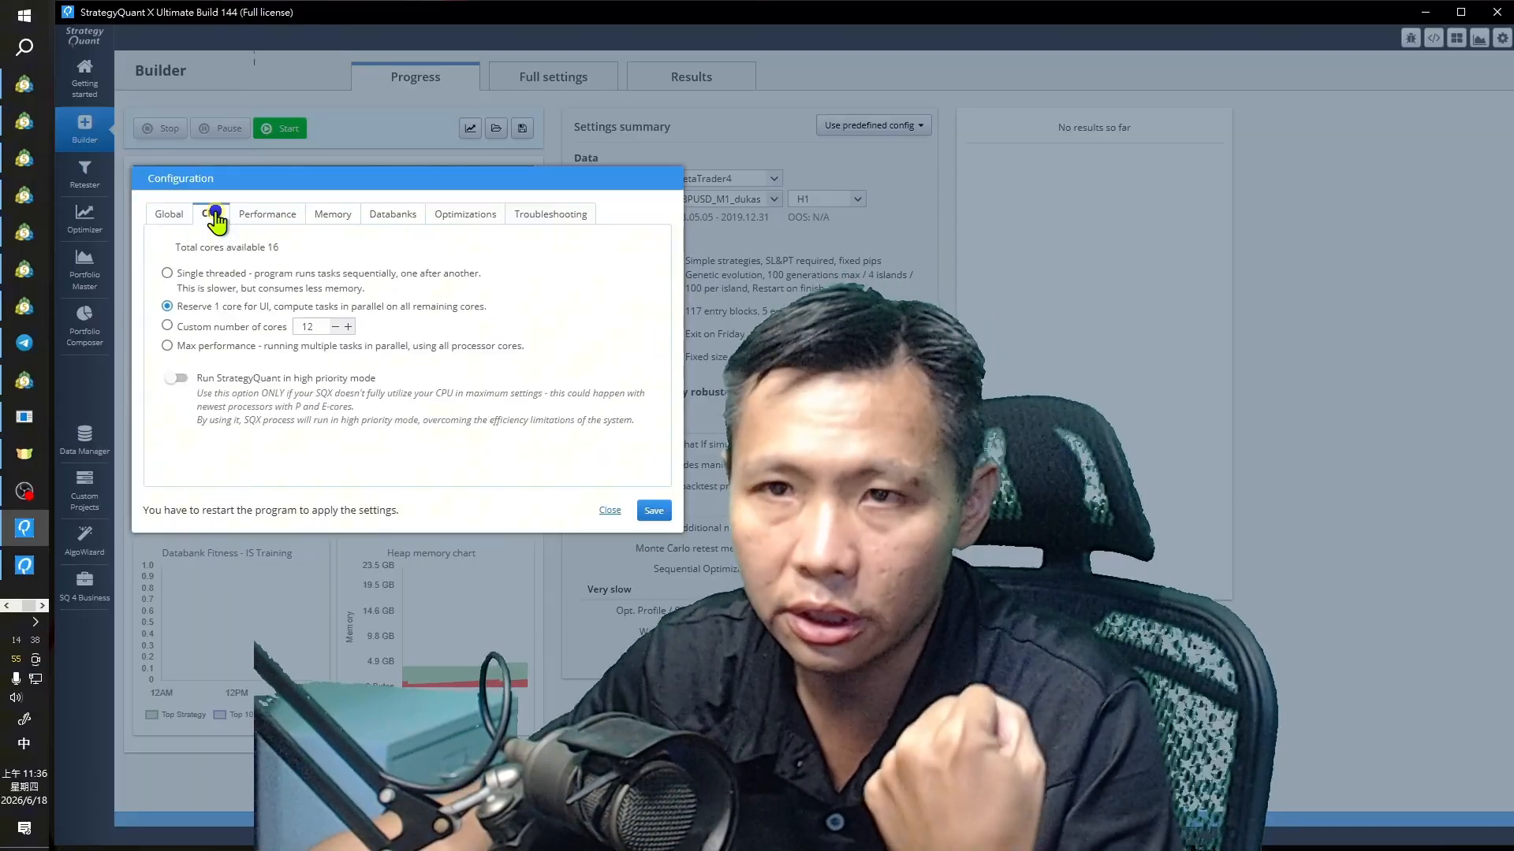
{"action": "left_click", "coordinate": [269, 214]}
{"action": "left_click", "coordinate": [346, 215]}
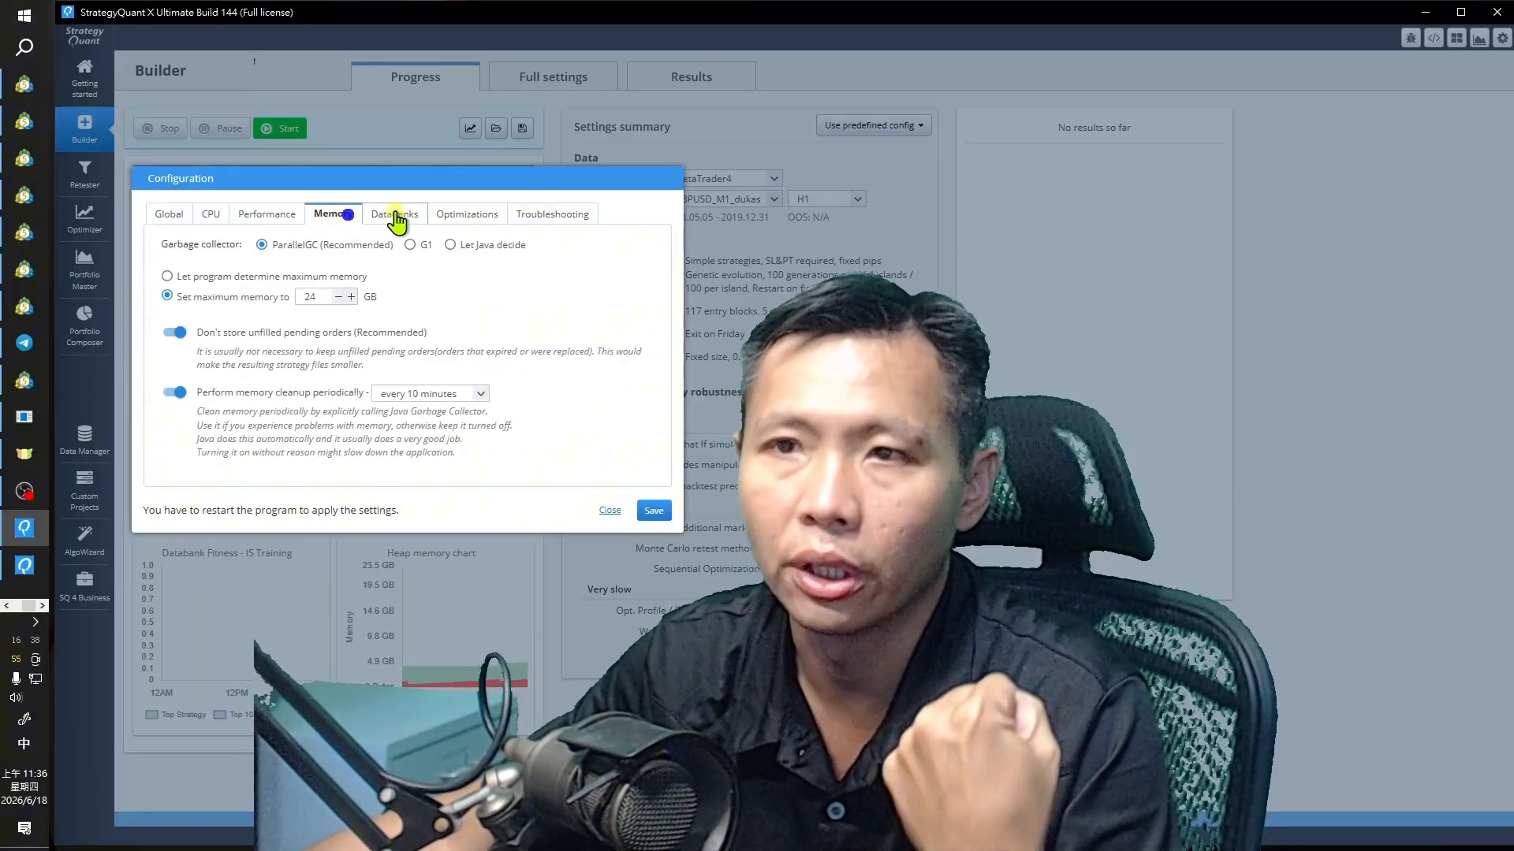
{"action": "left_click", "coordinate": [394, 211]}
{"action": "left_click", "coordinate": [477, 201]}
{"action": "left_click", "coordinate": [536, 213]}
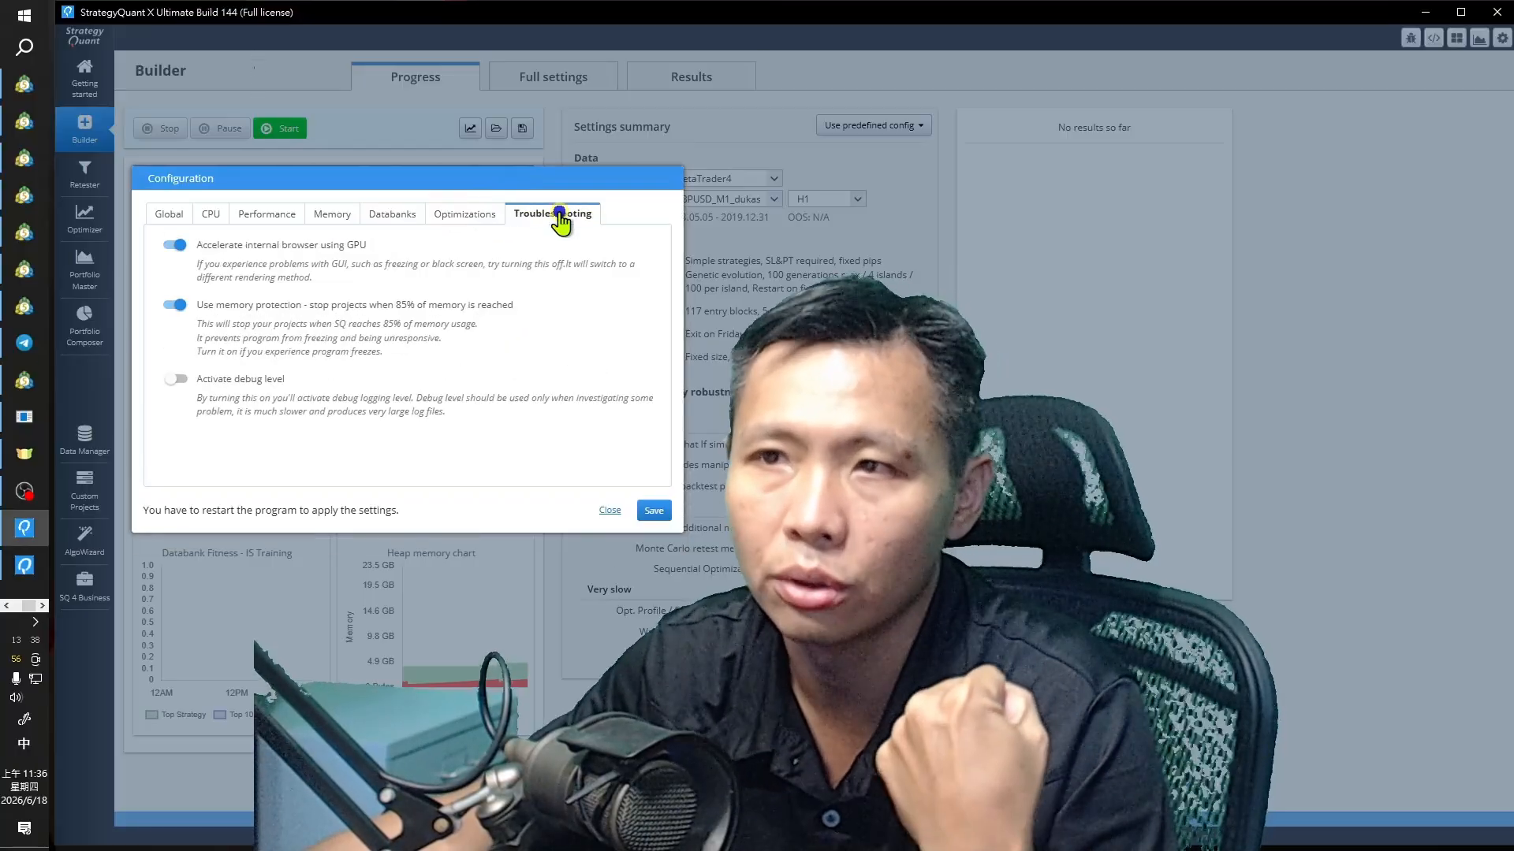
{"action": "left_click", "coordinate": [185, 218]}
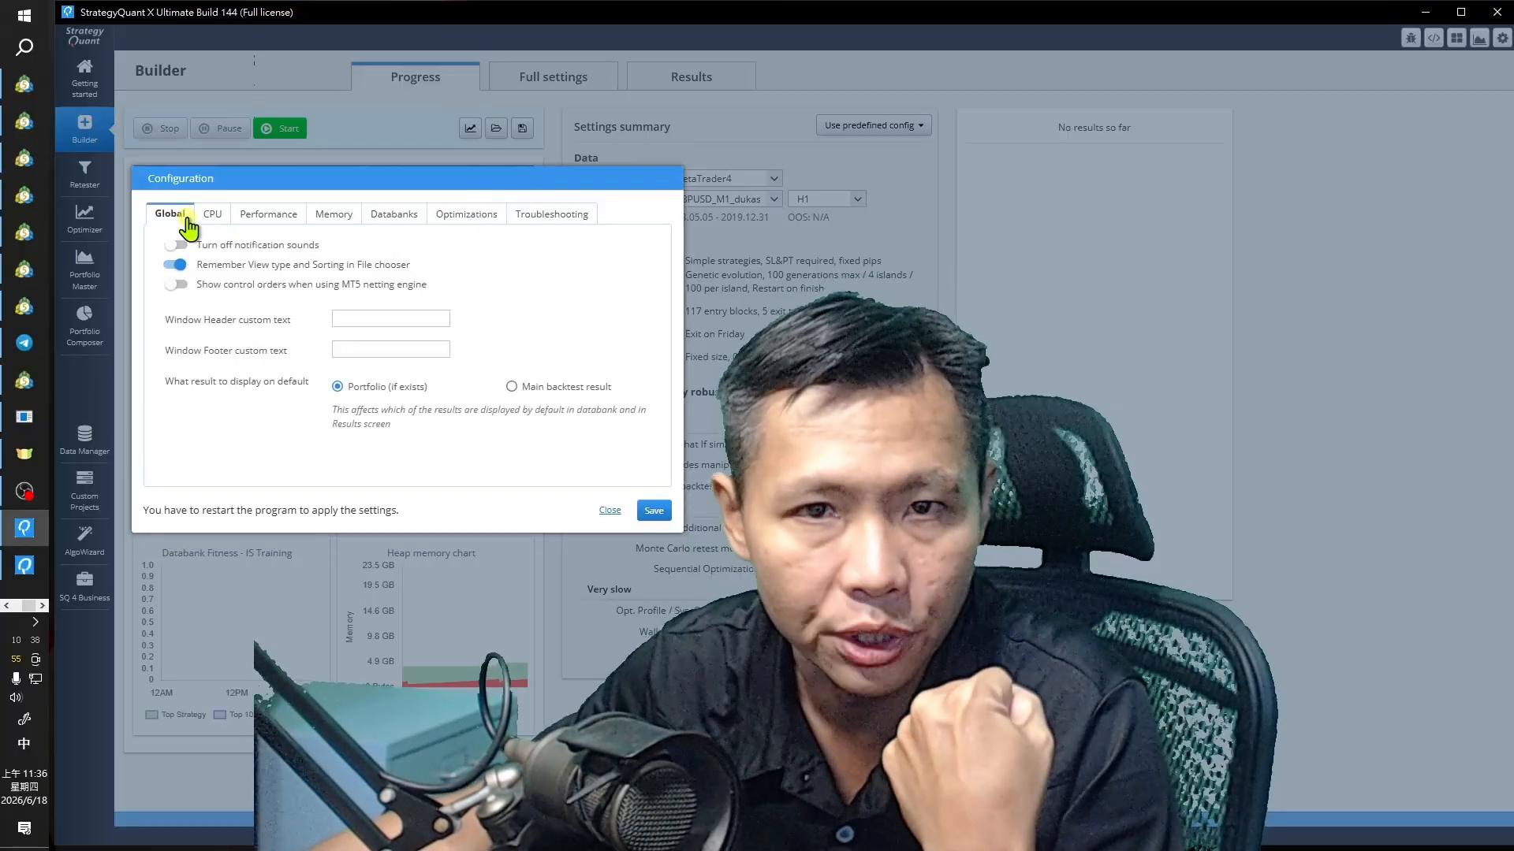
{"action": "left_click", "coordinate": [210, 213]}
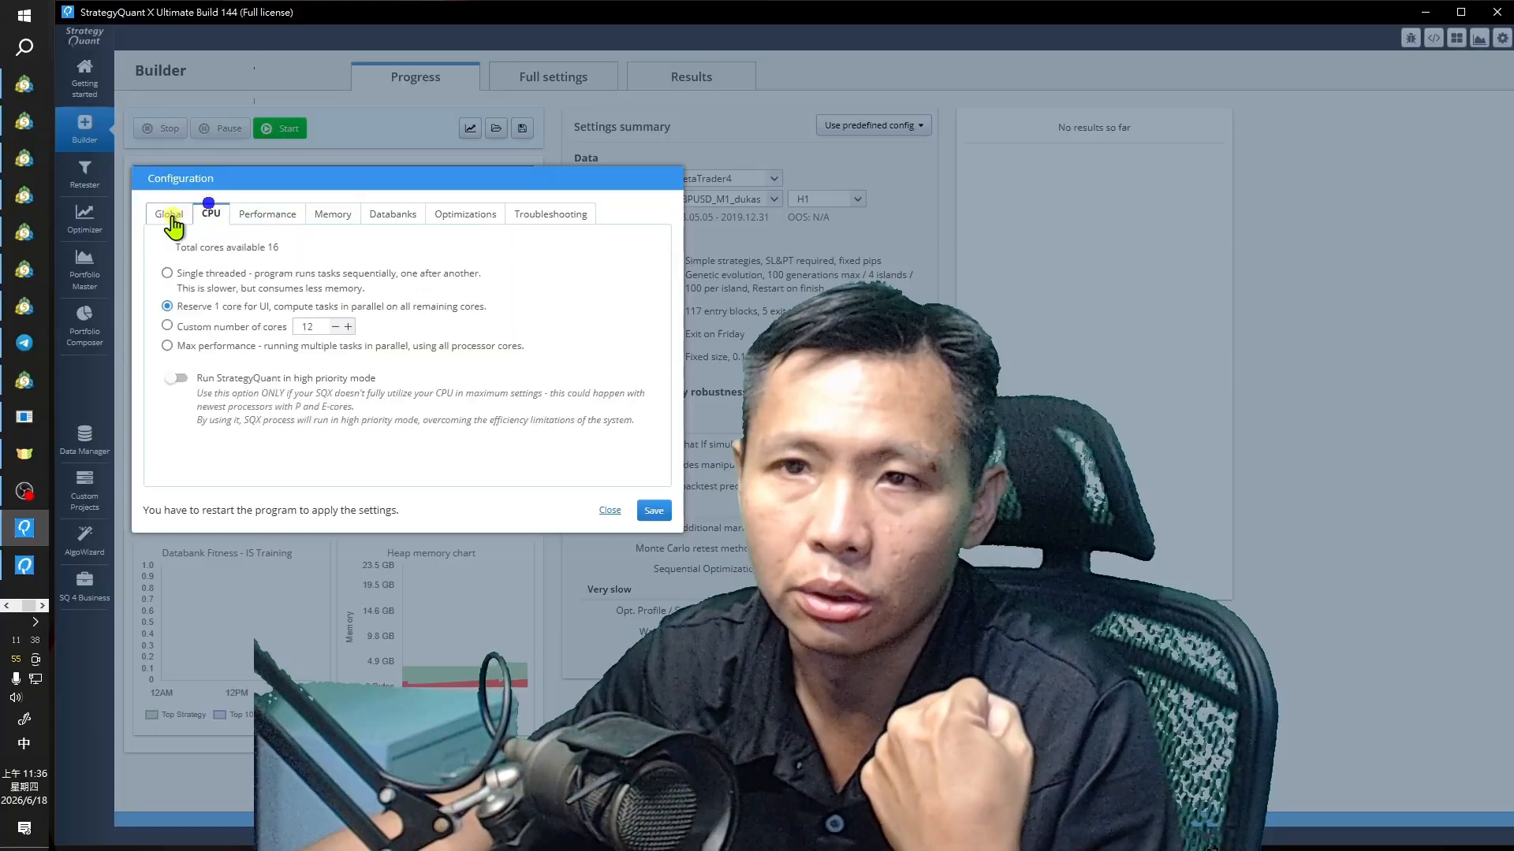
{"action": "left_click", "coordinate": [169, 218]}
{"action": "left_click", "coordinate": [211, 216]}
{"action": "left_click", "coordinate": [265, 219]}
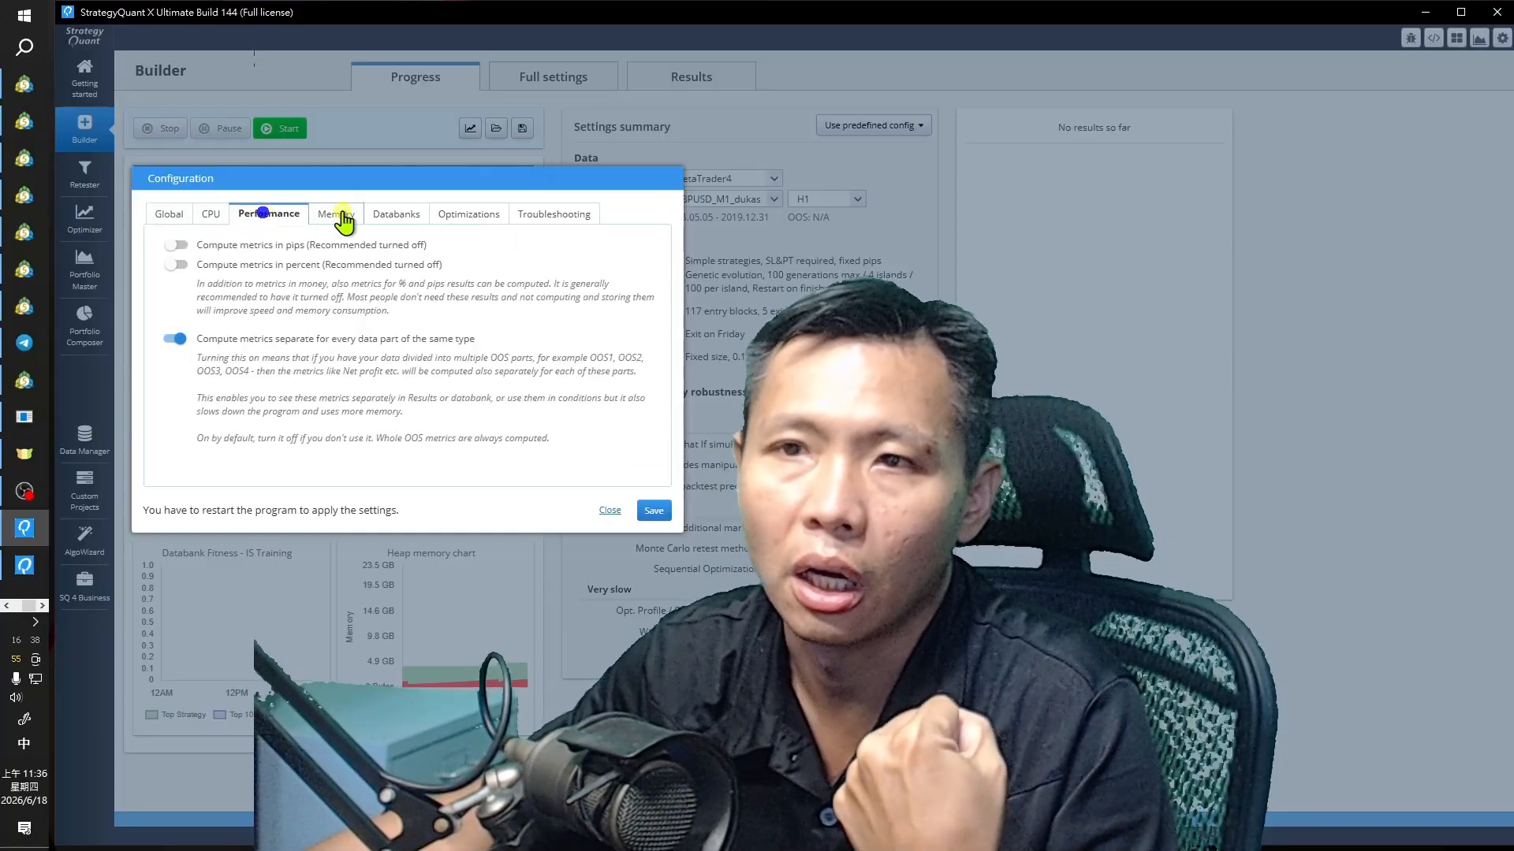
{"action": "left_click", "coordinate": [335, 214]}
{"action": "left_click", "coordinate": [394, 215]}
{"action": "left_click", "coordinate": [476, 200]}
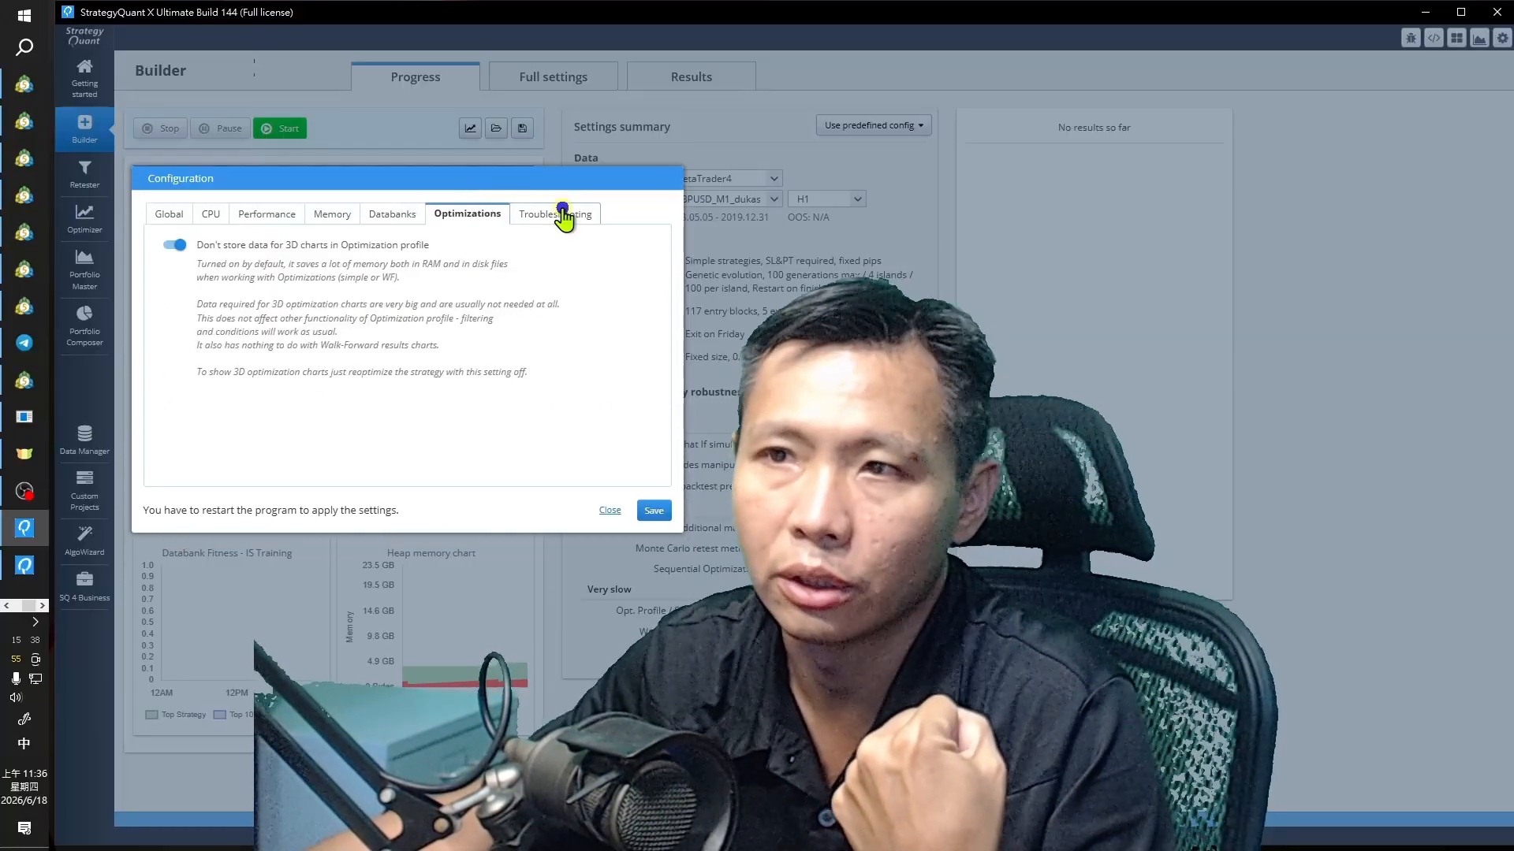
{"action": "left_click", "coordinate": [562, 213]}
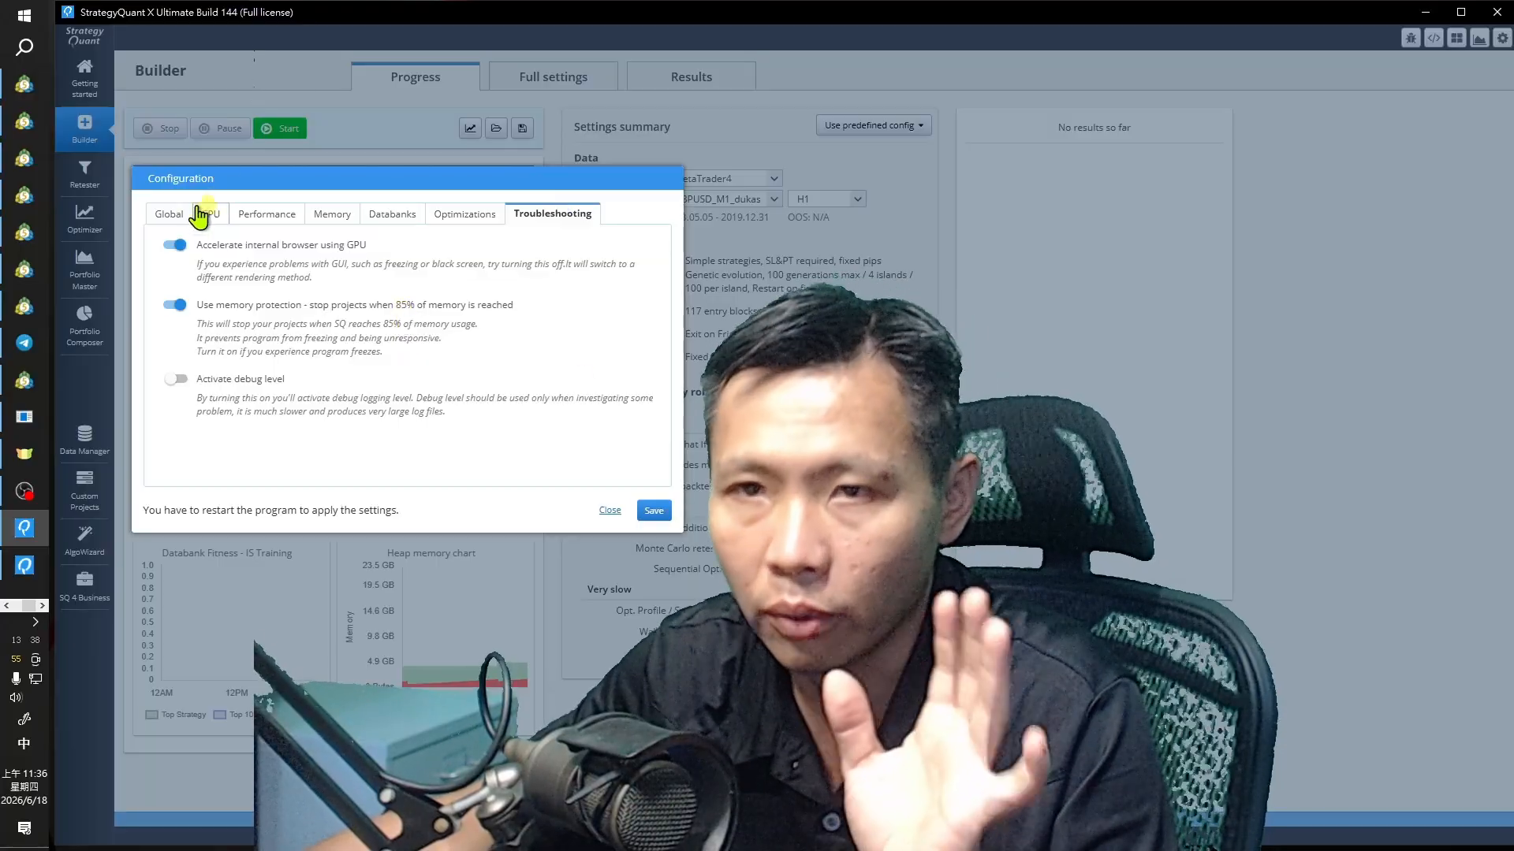
- Save the configuration options and exit StrategyQuant X
{"action": "left_click", "coordinate": [654, 510]}
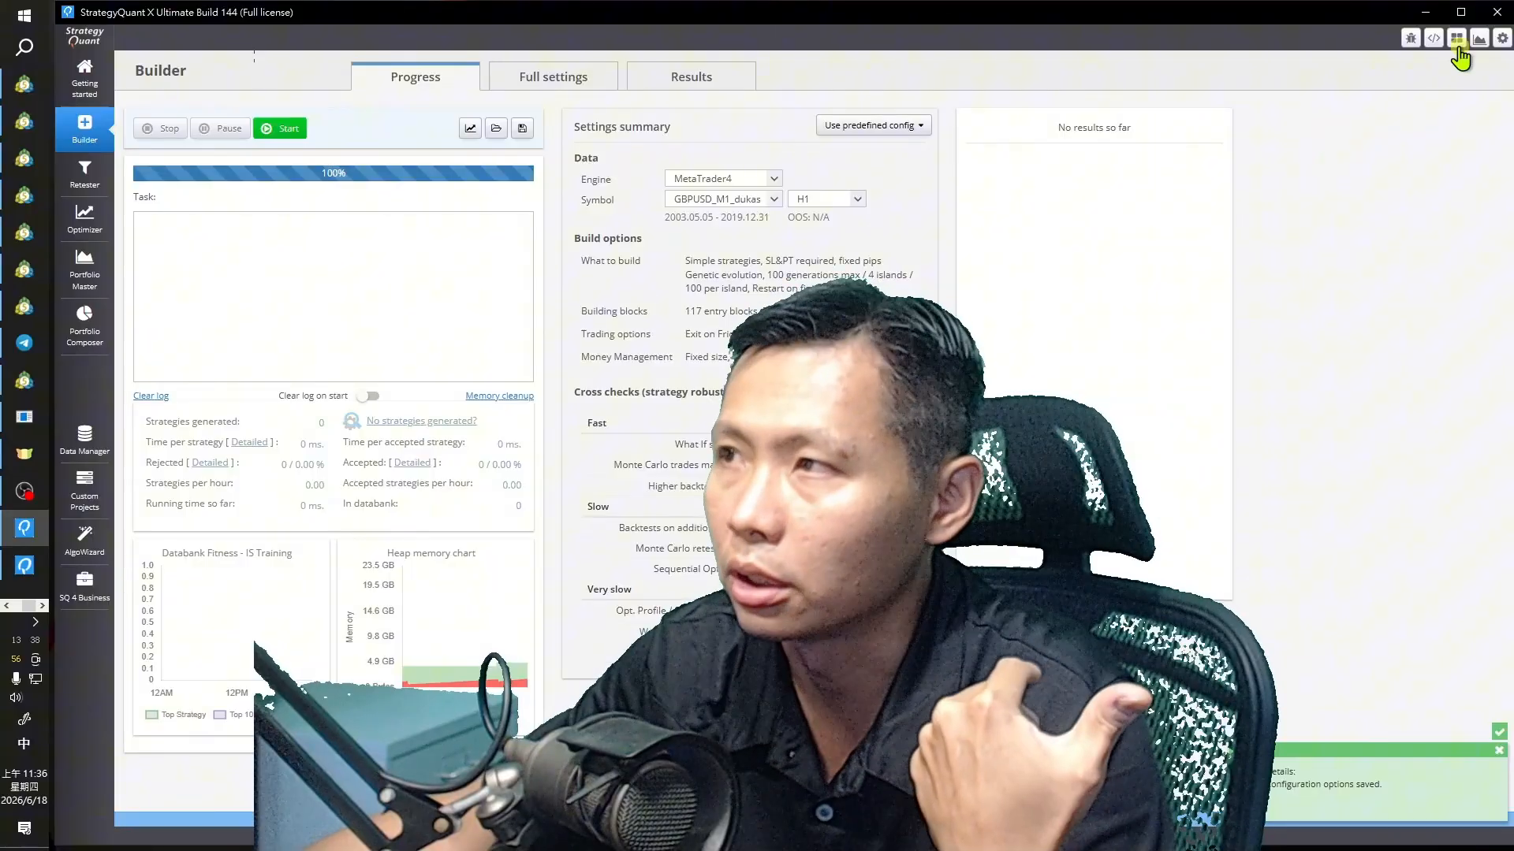
{"action": "left_click", "coordinate": [1497, 13]}
{"action": "left_click", "coordinate": [836, 429]}
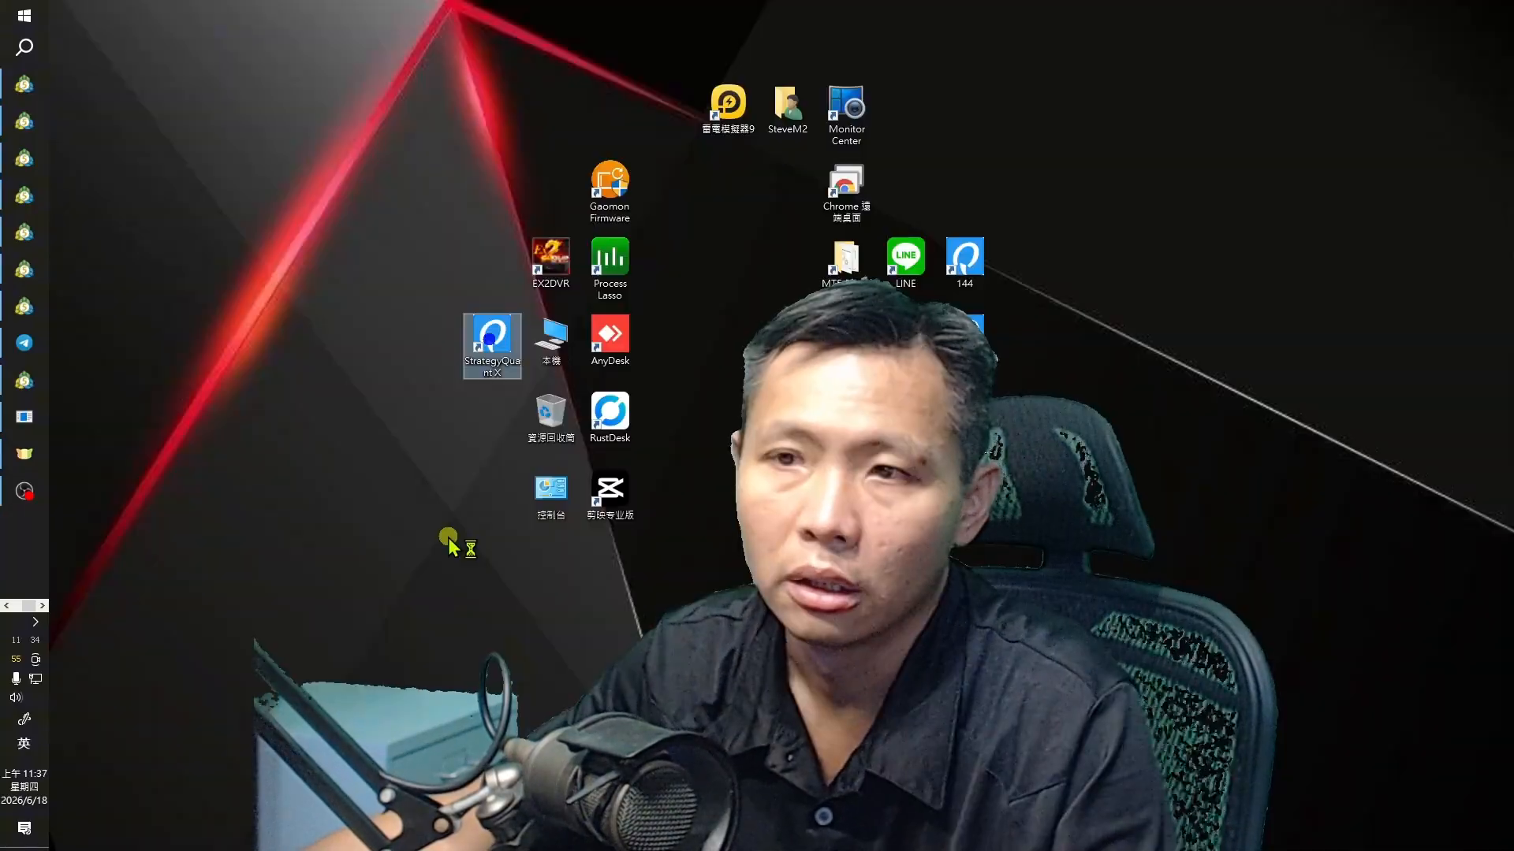